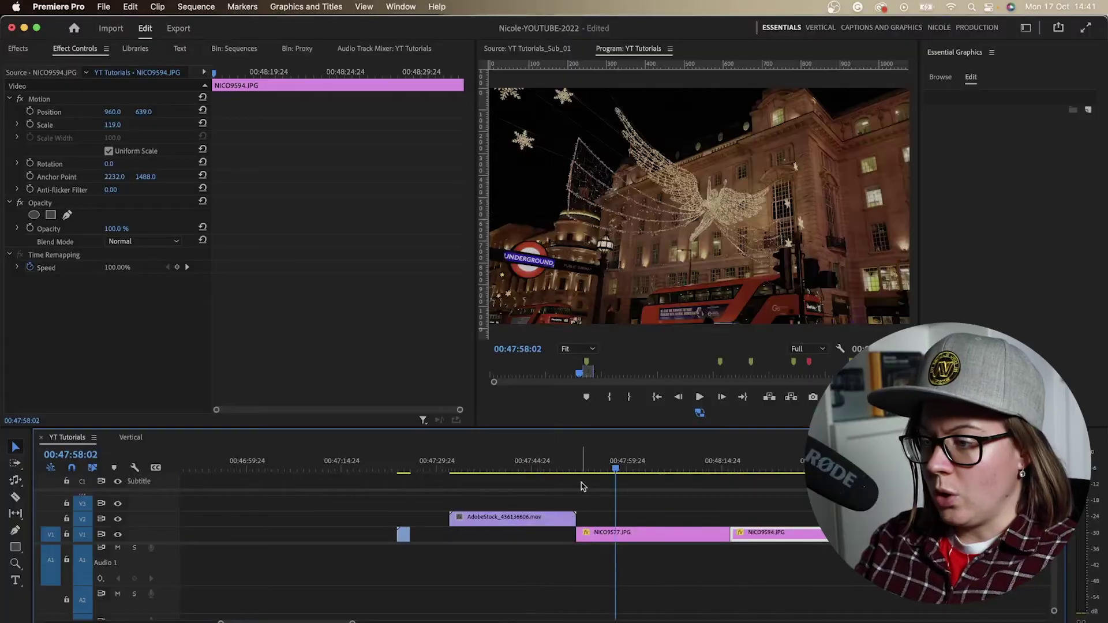
Place the AdobeStock snow clip on V2 above the NICO9594.JPG photo.
key("minus")
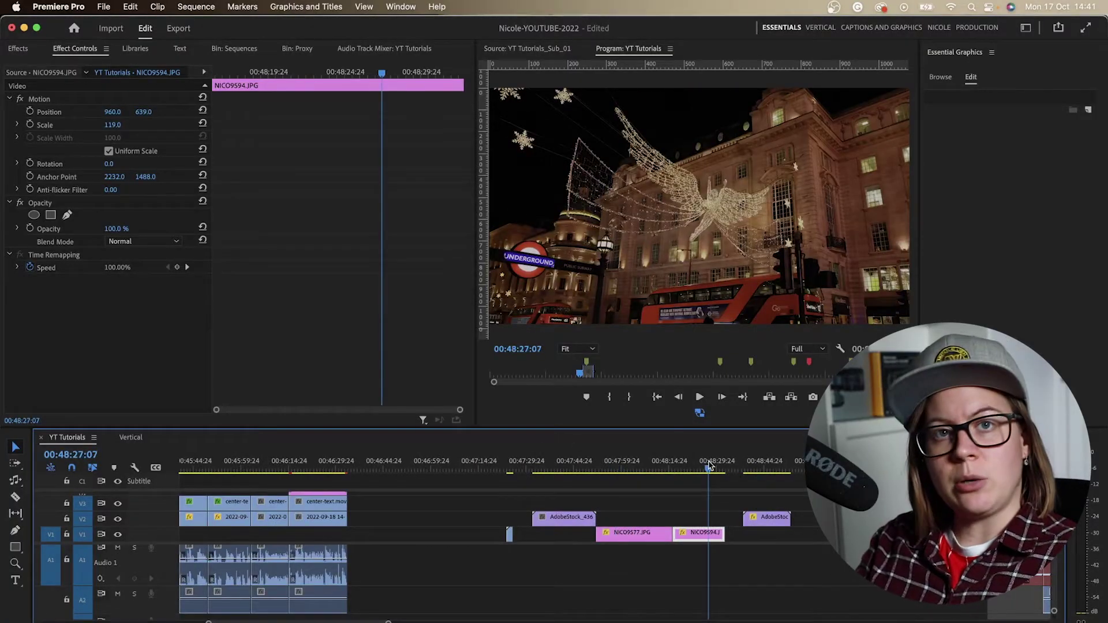
left_click(718, 472)
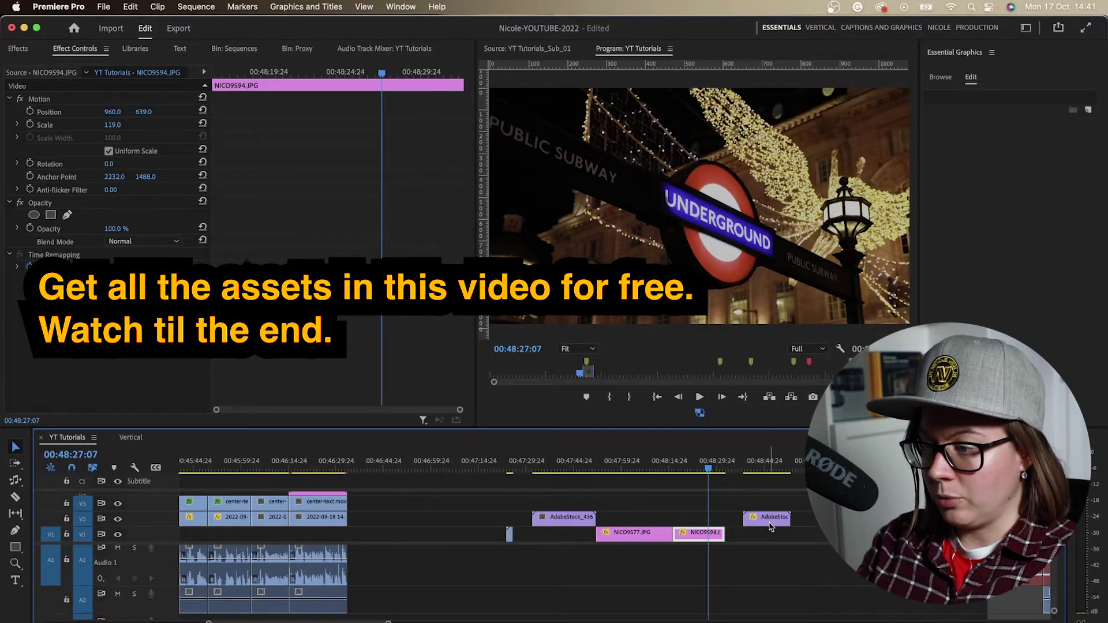
left_click_drag(770, 520, 700, 518)
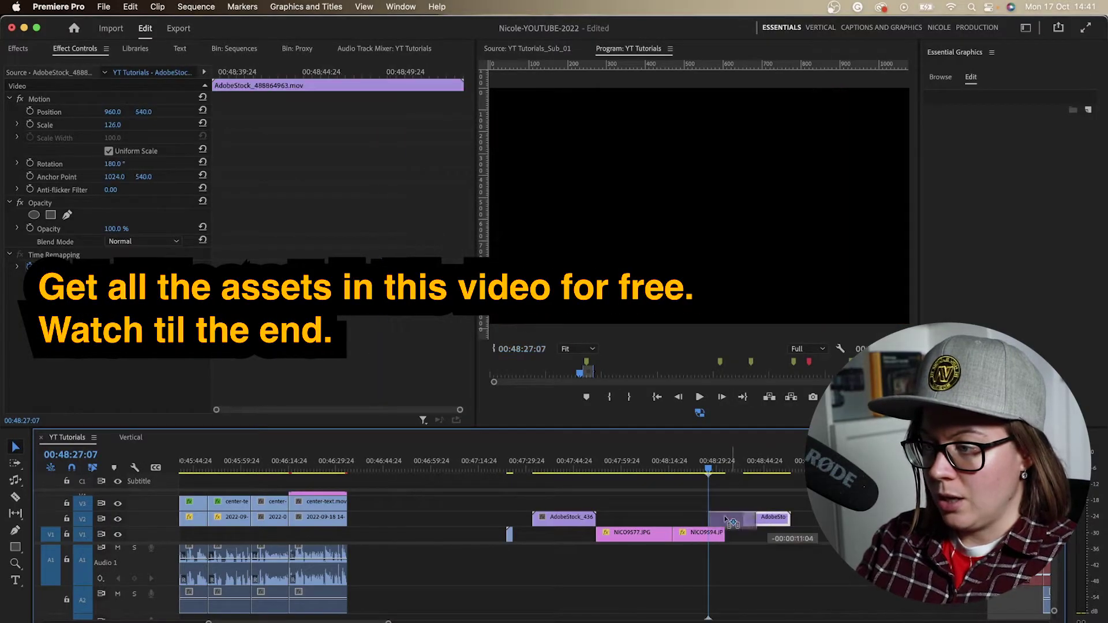
left_click(696, 467)
Rate-stretch the snow clip to the photo's end, slowing it to 91.06% speed.
key("equal")
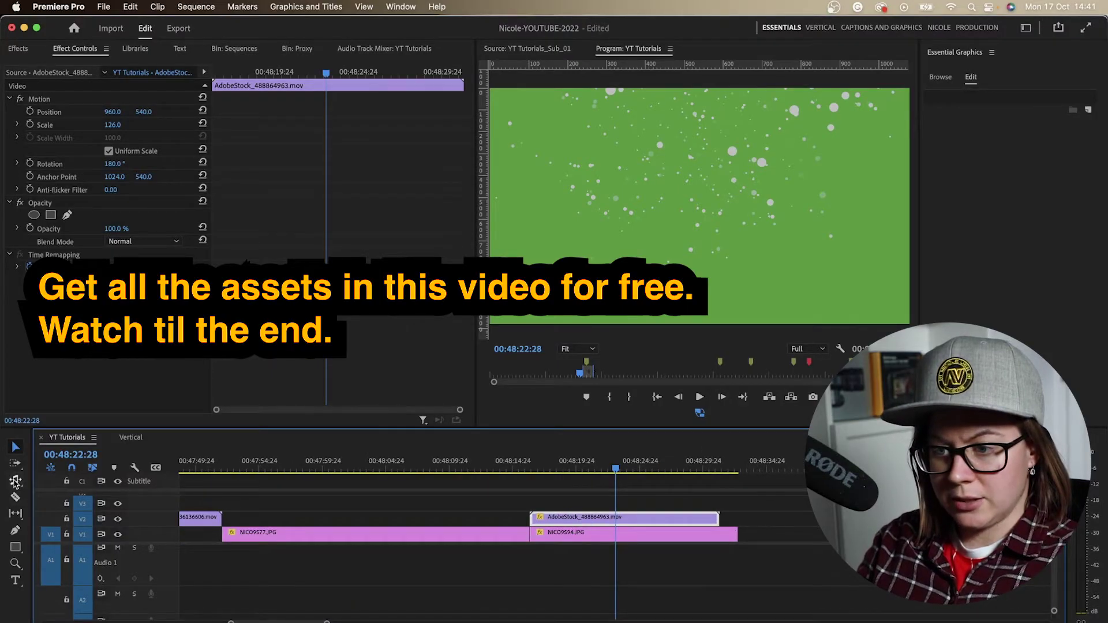
left_click(15, 482)
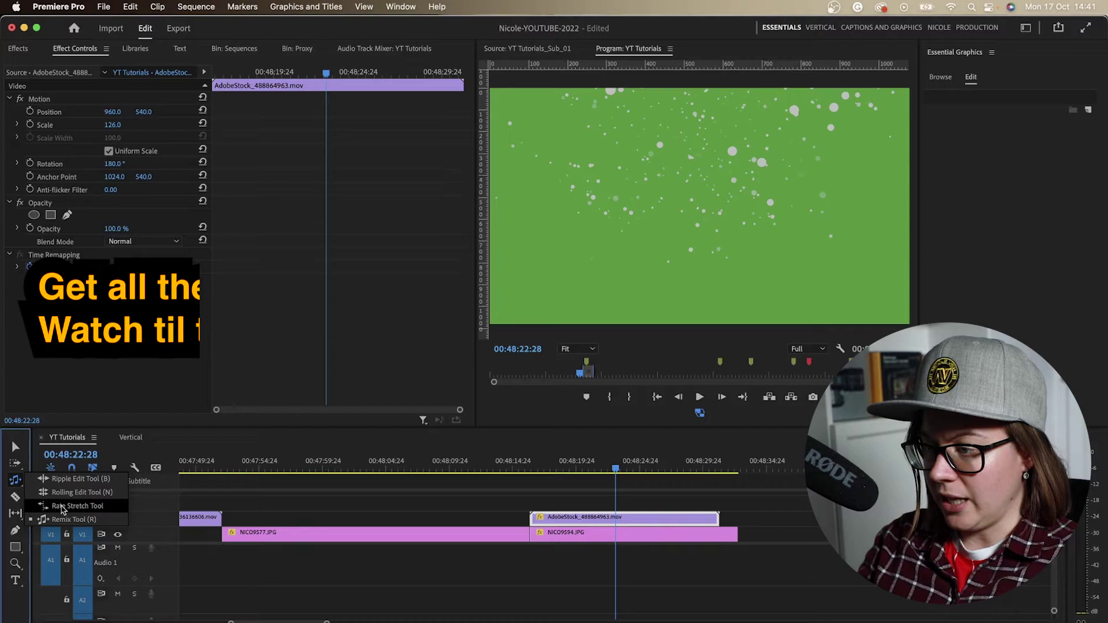
key("r")
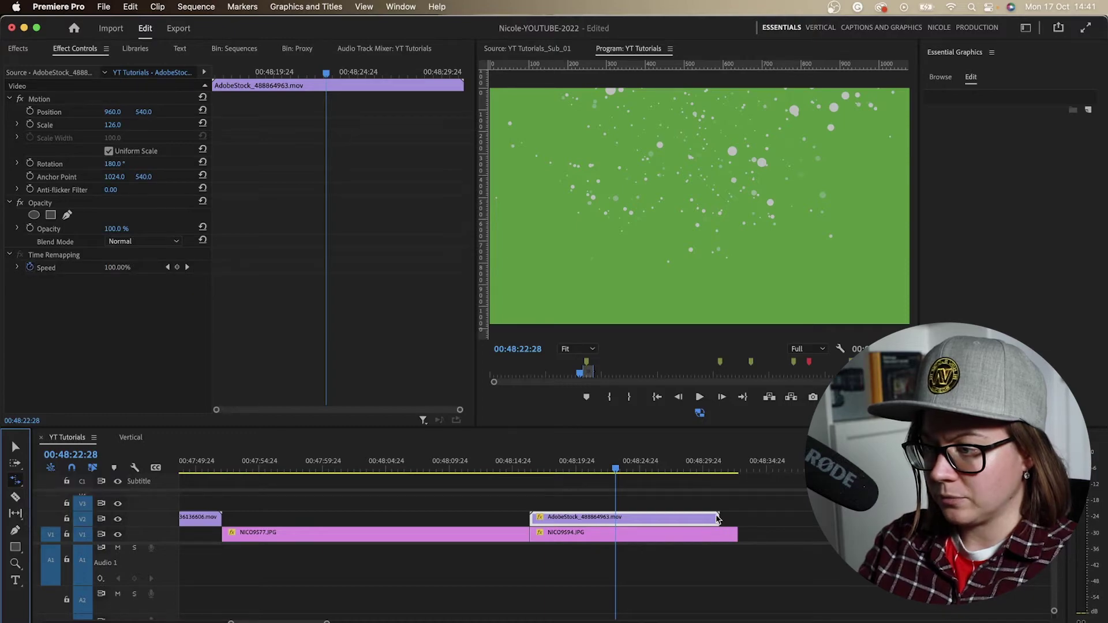
left_click_drag(721, 517, 735, 520)
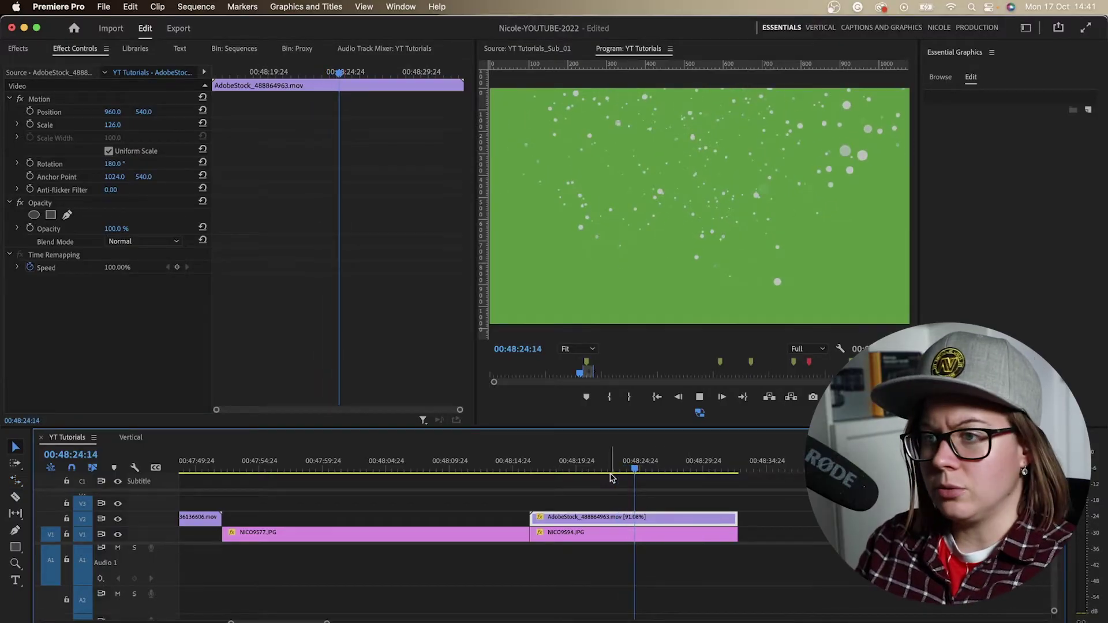
key("space")
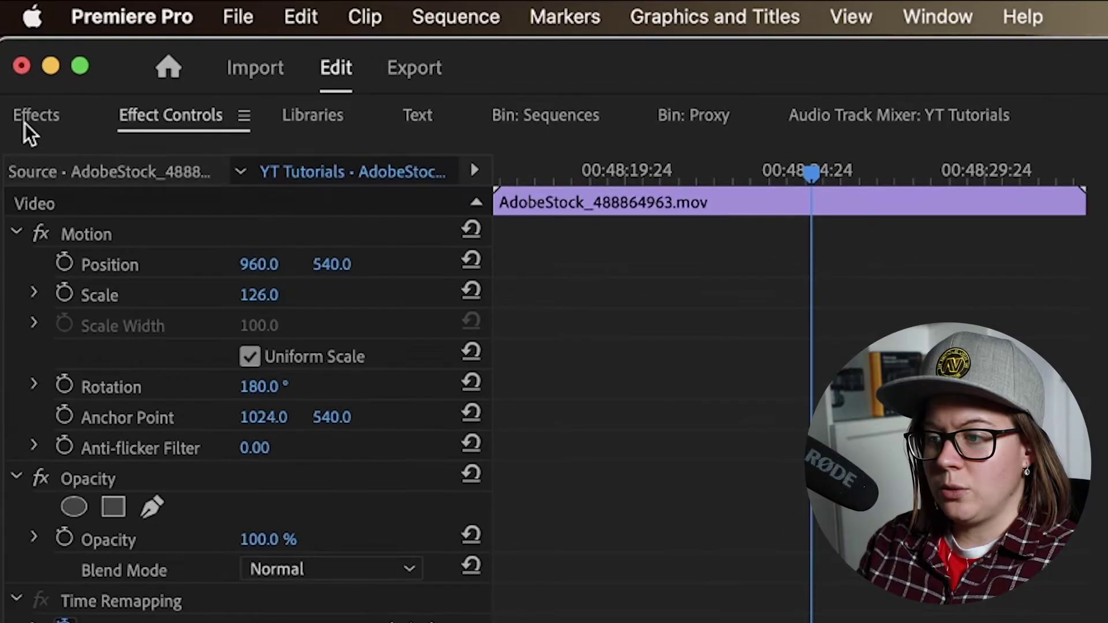
Find the Ultra Key effect in the Effects panel and apply it to the snow clip.
left_click(19, 48)
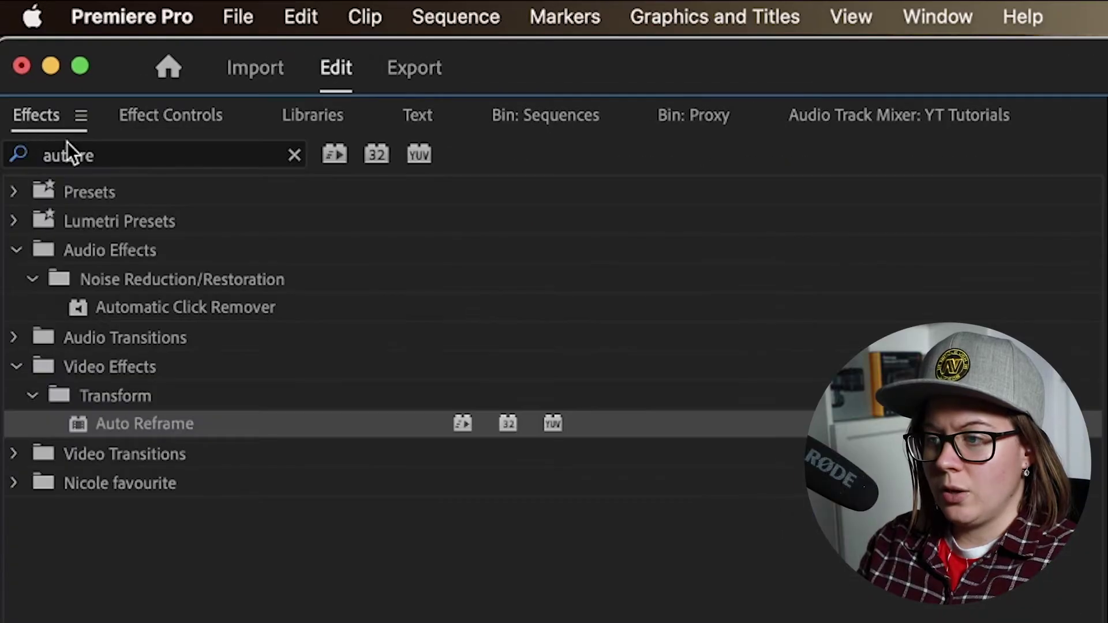
left_click(932, 15)
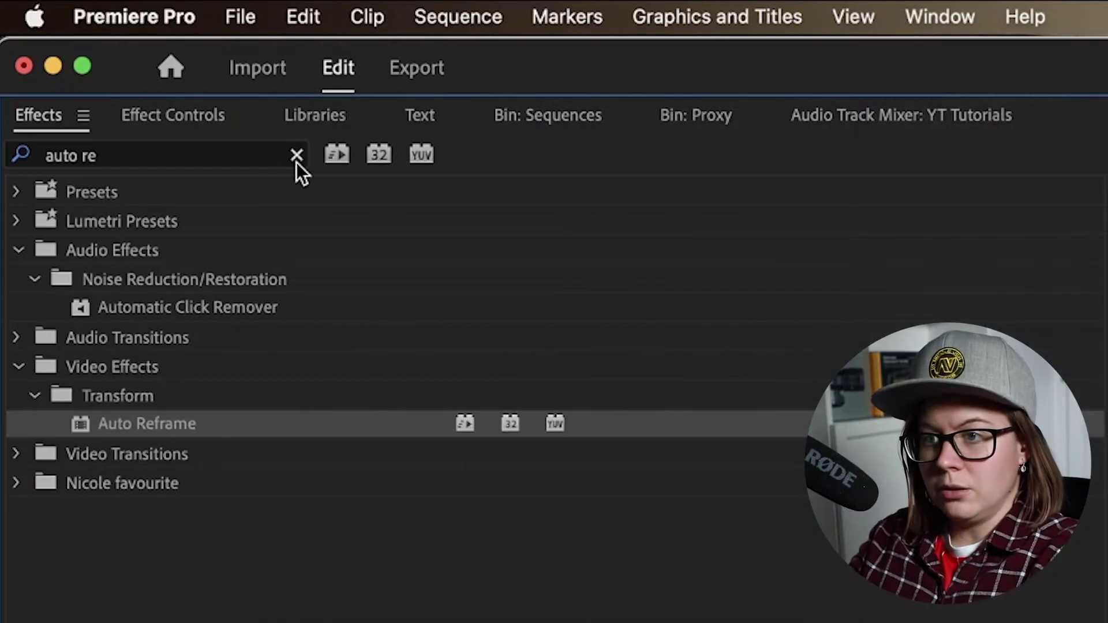
left_click(296, 158)
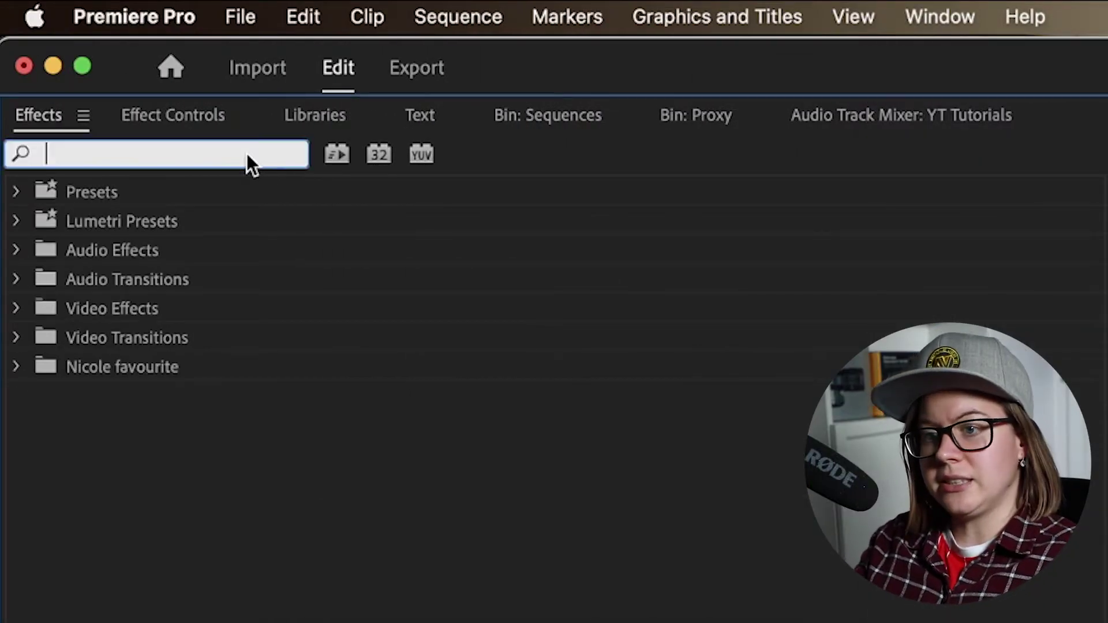
type("ultra")
left_click(139, 367)
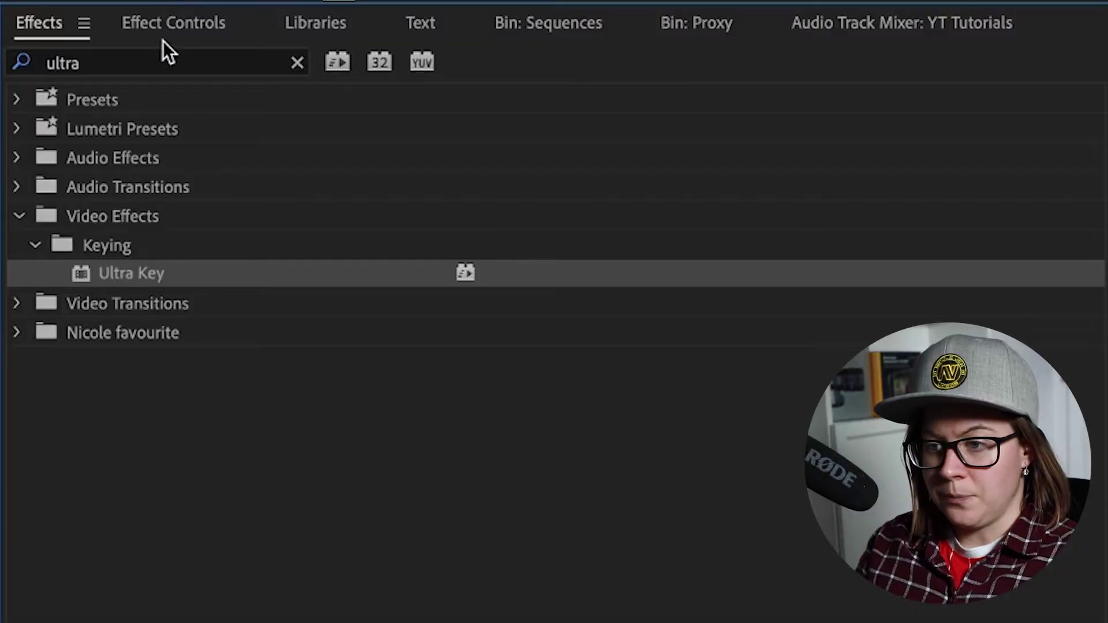
Set Ultra Key's Key Color to the snow clip's green background in the Program Monitor.
left_click(199, 23)
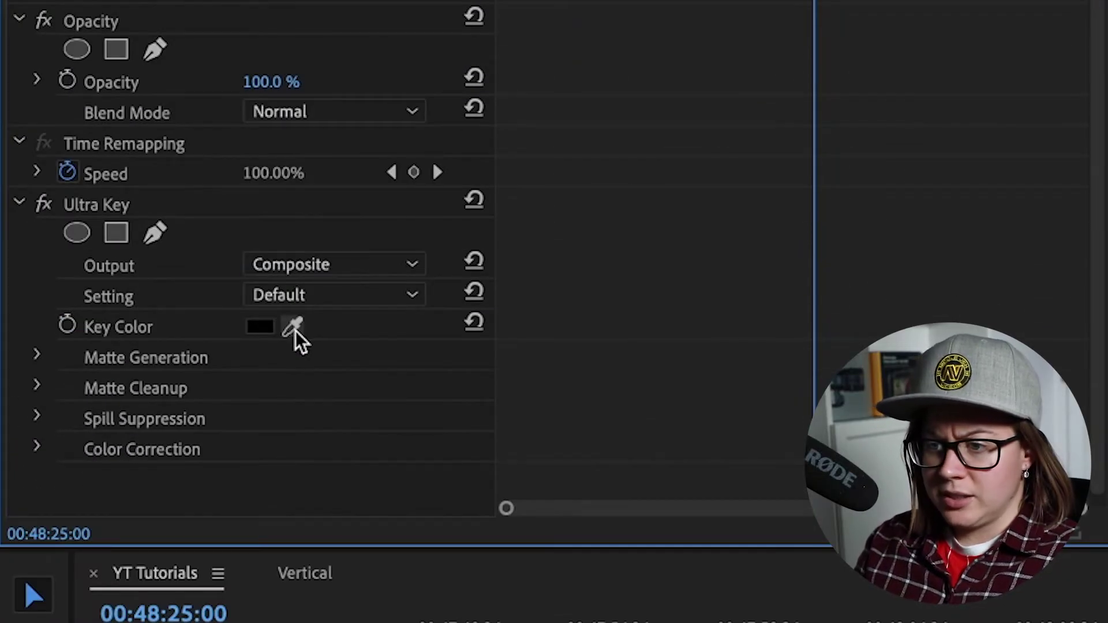
left_click(294, 329)
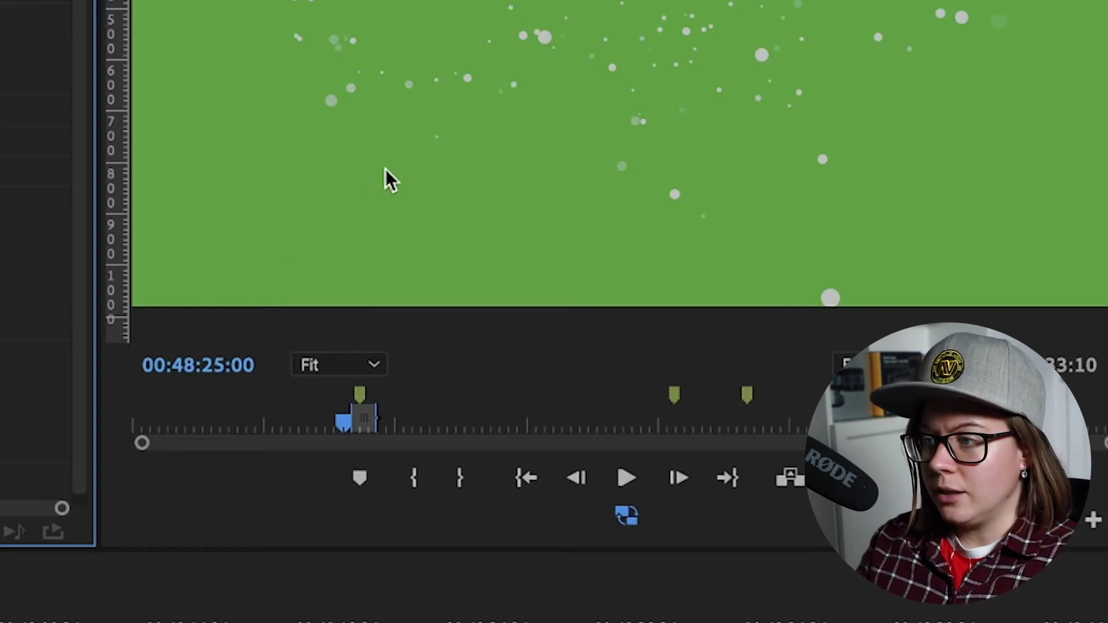
left_click(339, 194)
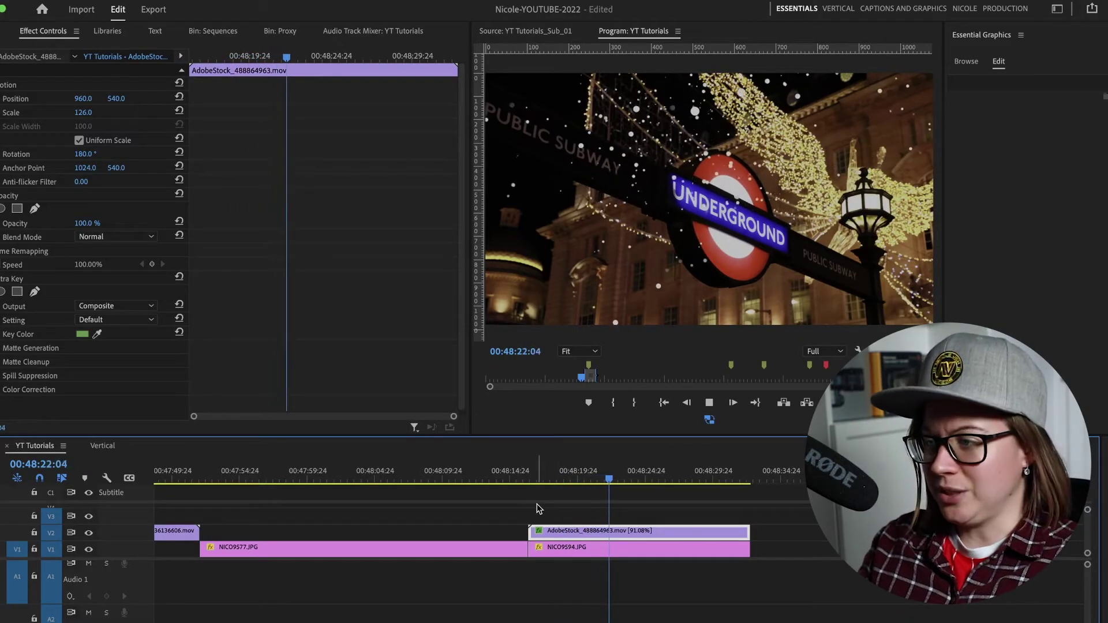
Keyframe the Underground photo's Scale from 119 at its start to 131 at its end.
left_click(568, 548)
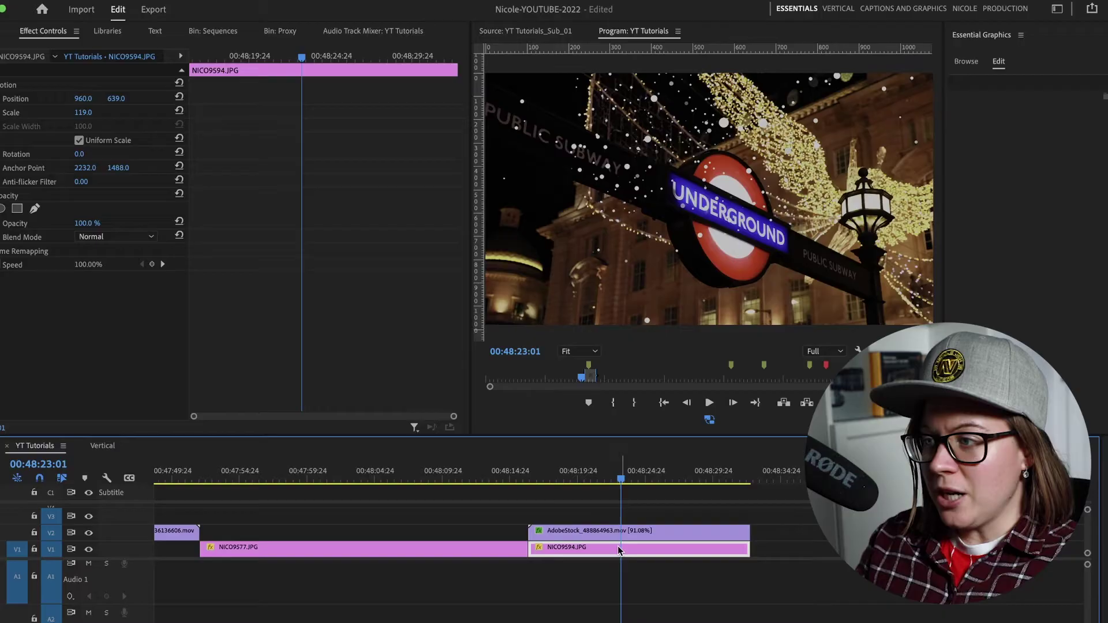
left_click_drag(259, 58, 190, 57)
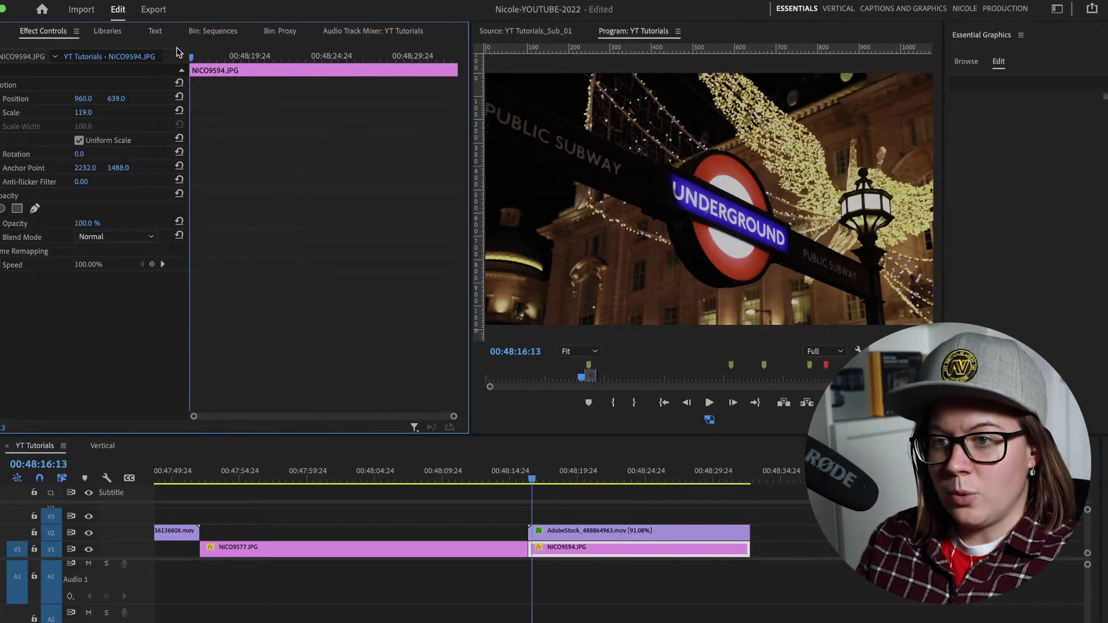
left_click(454, 58)
type("130")
key("Return")
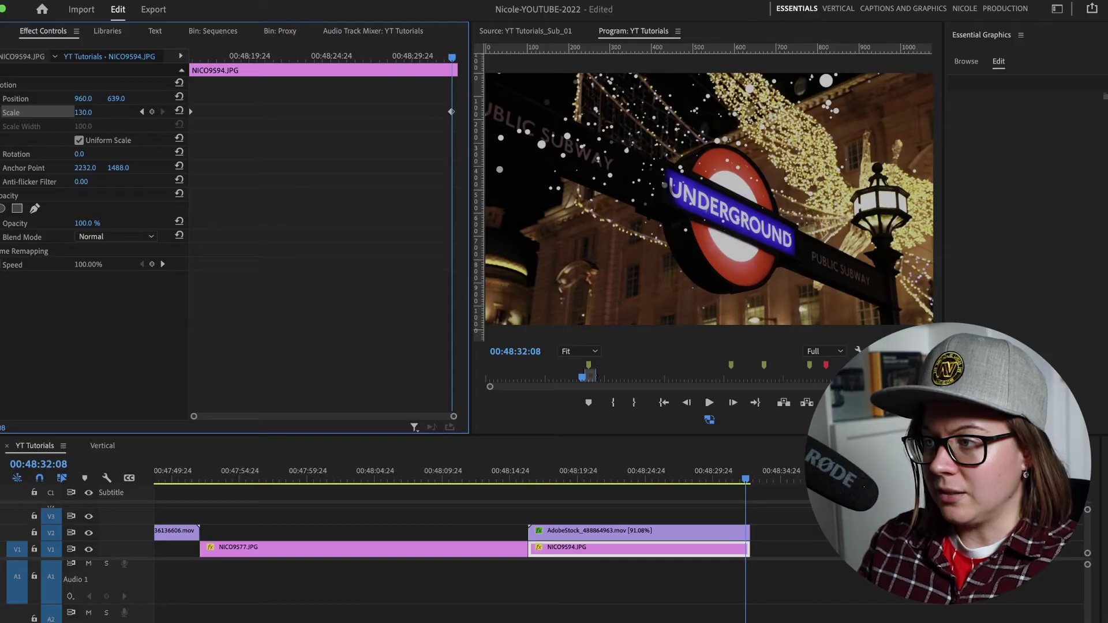
left_click_drag(85, 112, 83, 112)
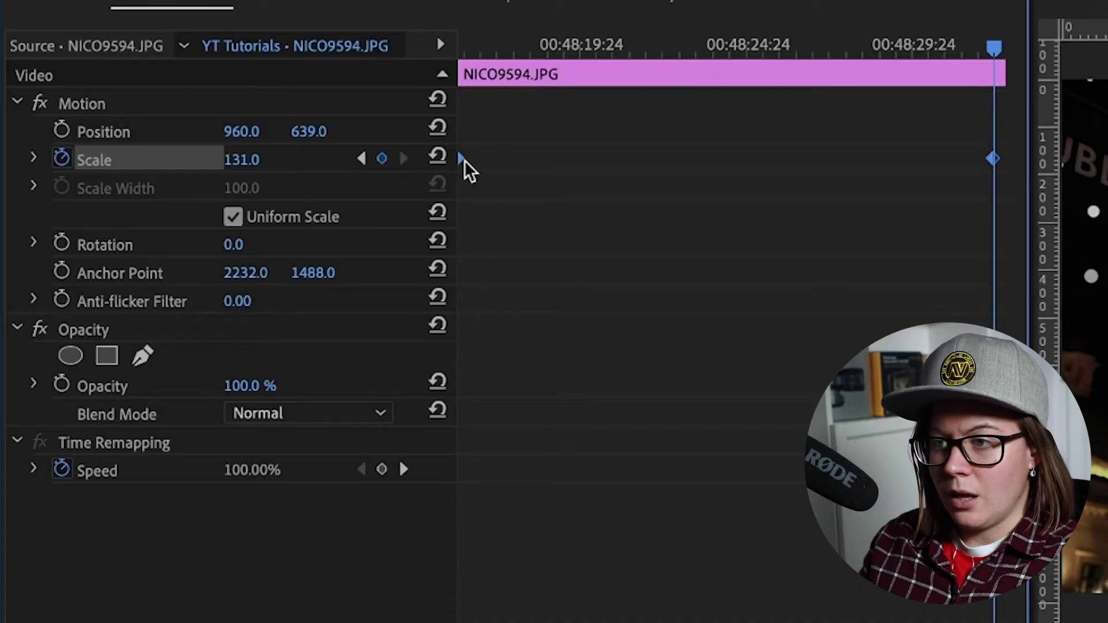
right_click(461, 158)
Ease Out the scale keyframes, then filter the Audio library to attribution-free Seasonal tracks.
left_click(528, 600)
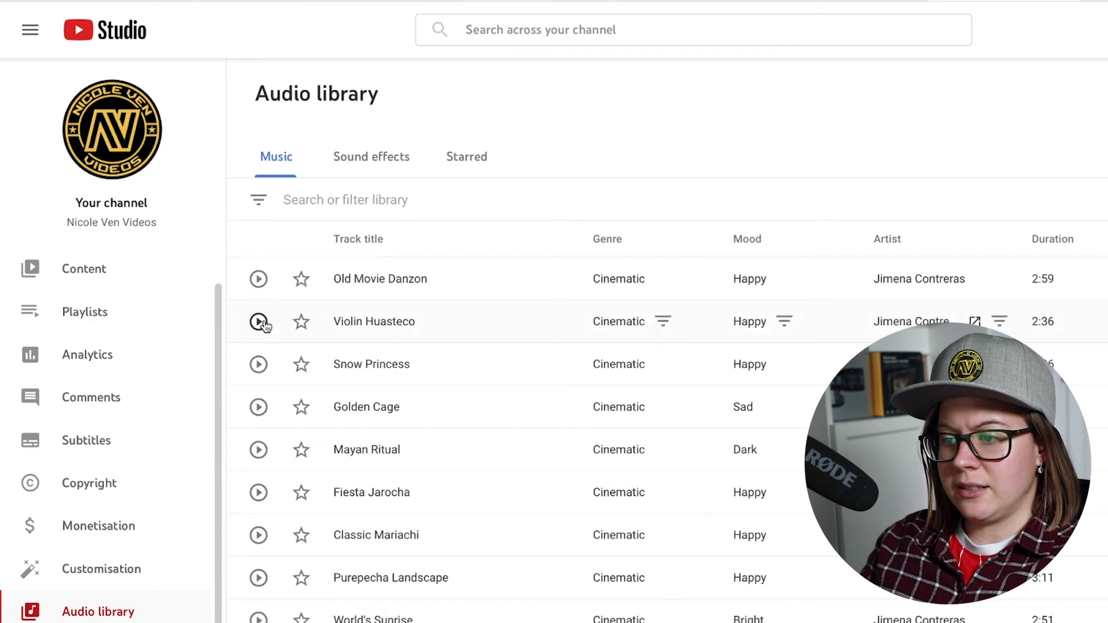
left_click(263, 203)
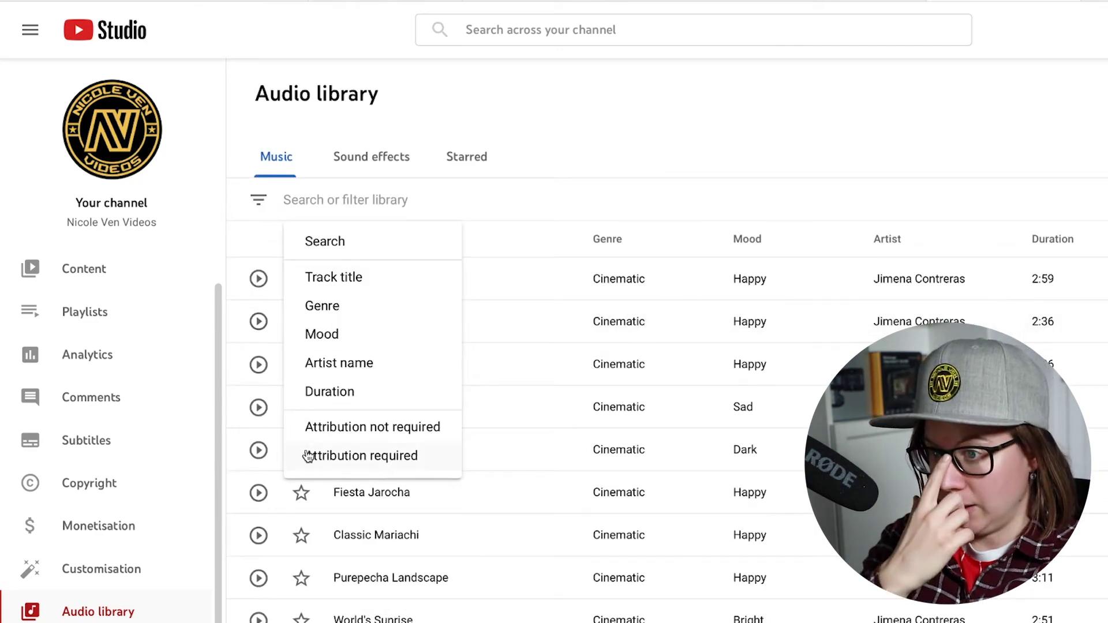
left_click(373, 426)
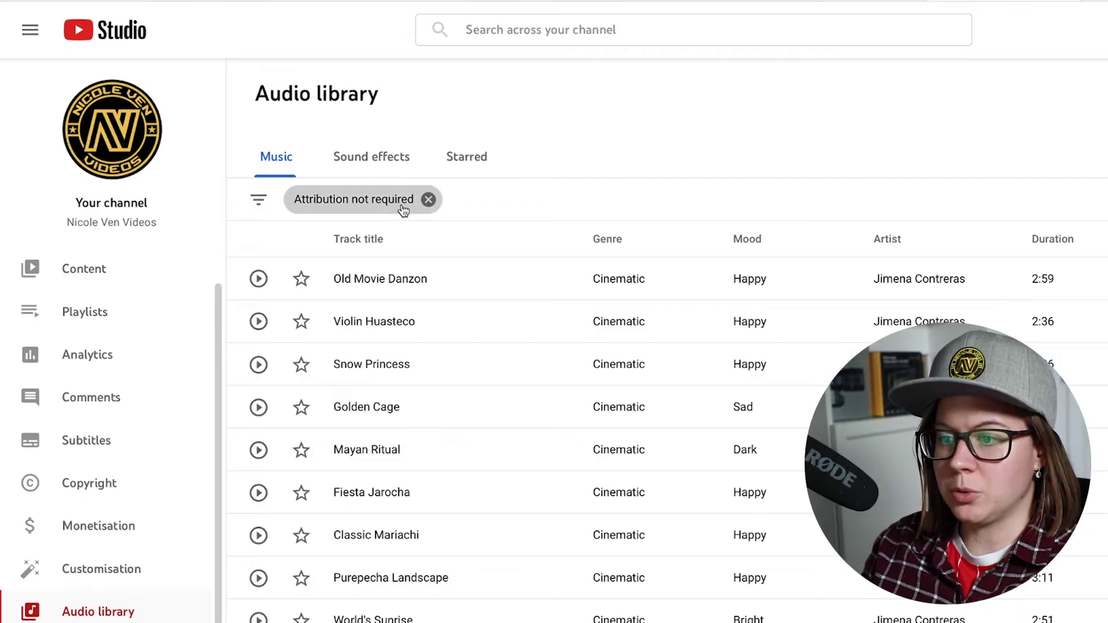
left_click(265, 204)
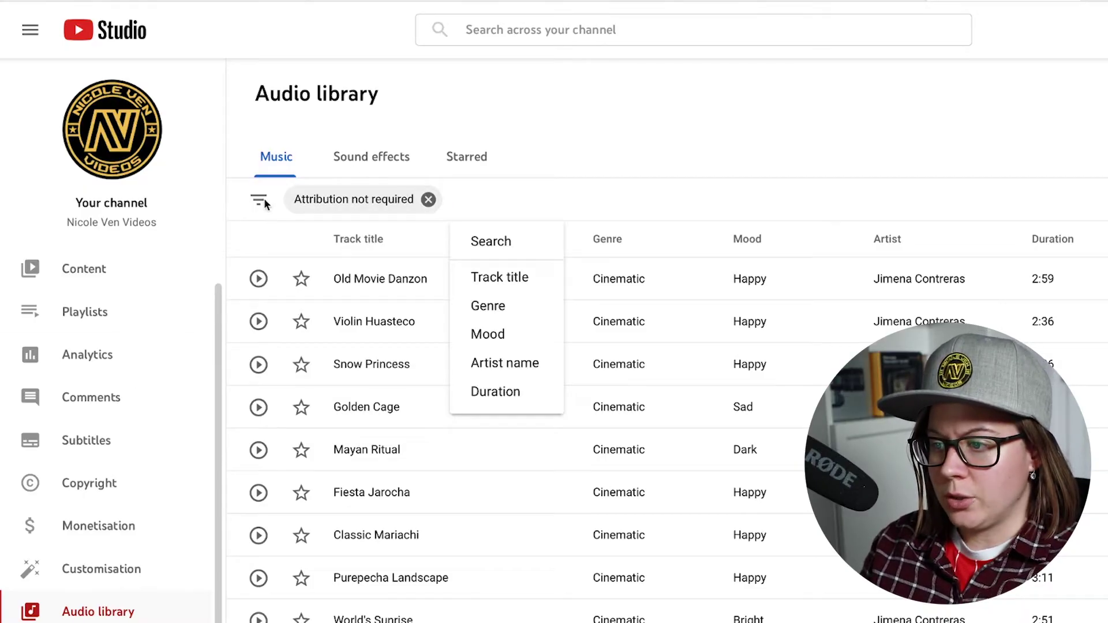
left_click(491, 309)
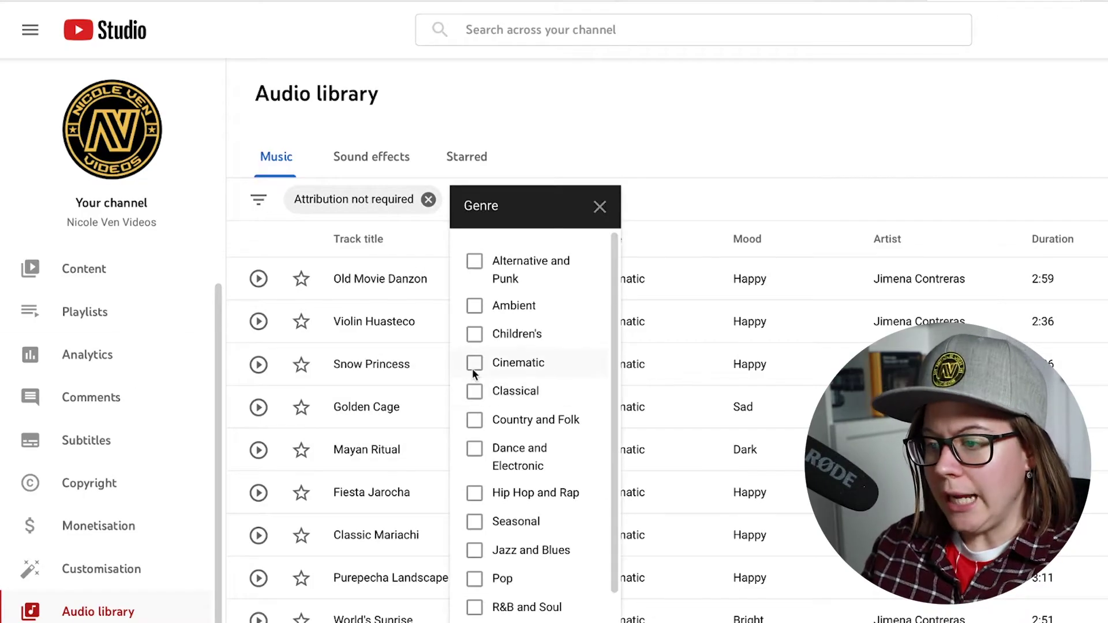
scroll(511, 408, "down", 1)
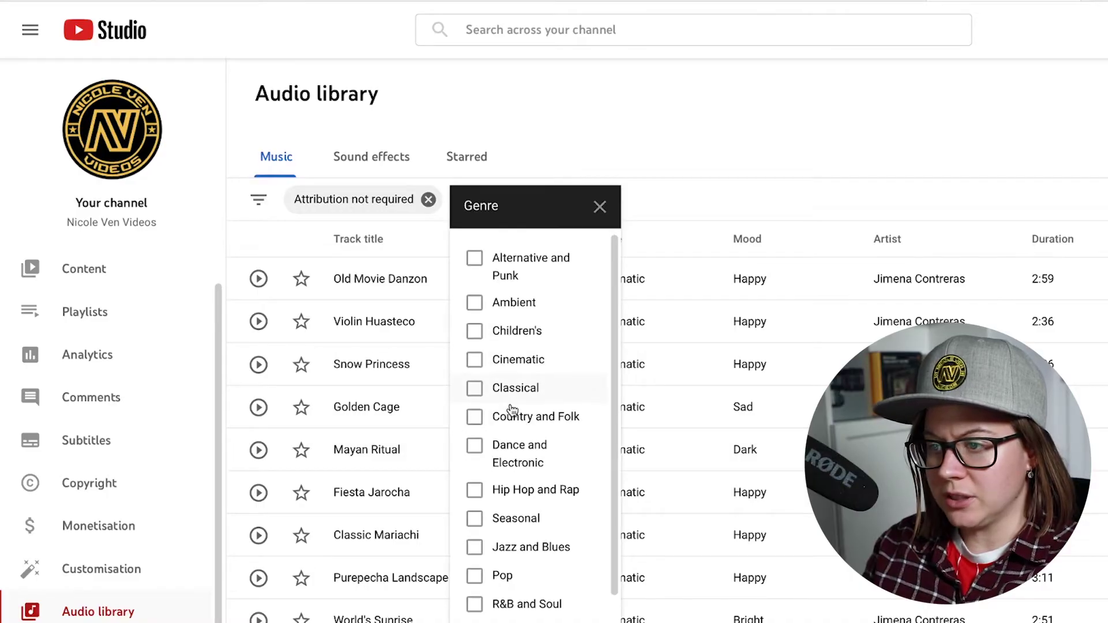
left_click(350, 278)
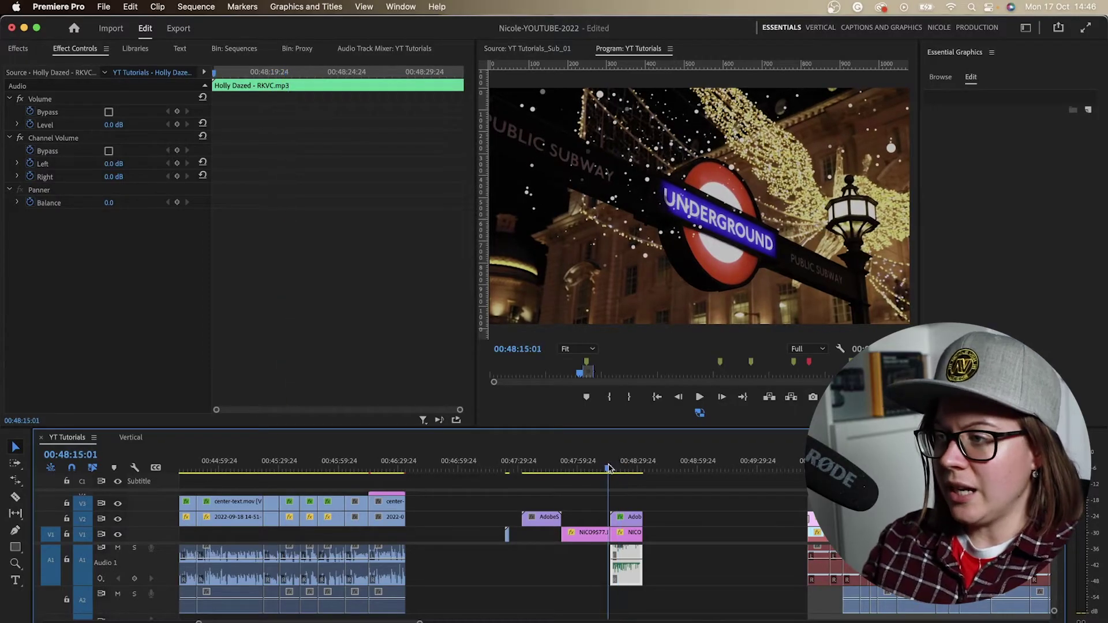
Preview the snowy Underground shot with Holly Dazed music, replay its last seconds, then stop.
left_click(610, 469)
scroll(611, 519, "up", 5)
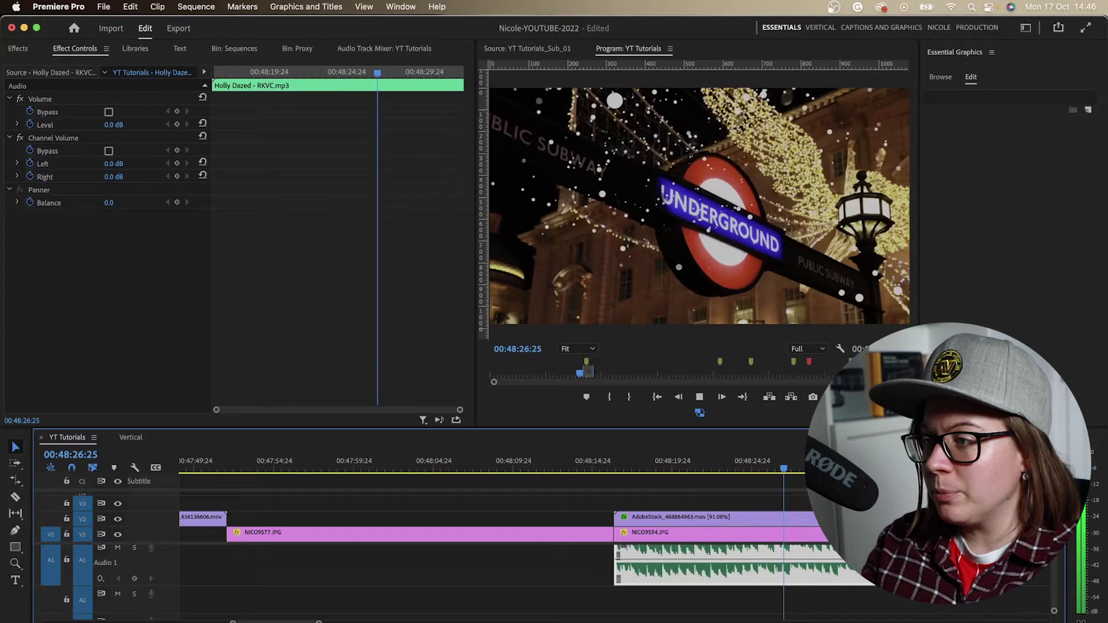
left_click(682, 465)
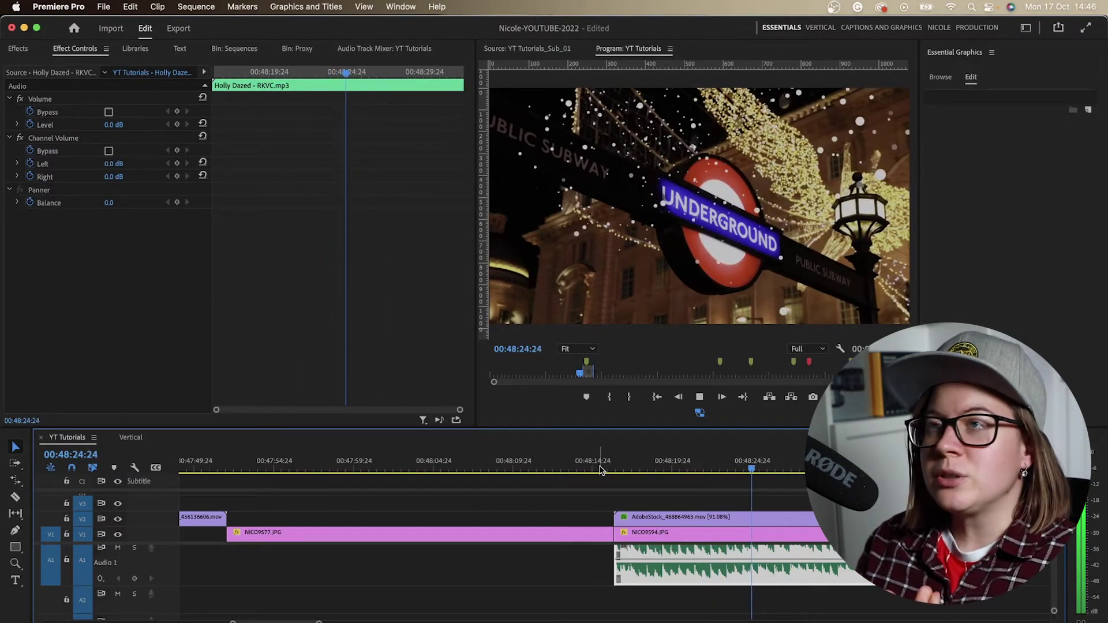
key("space")
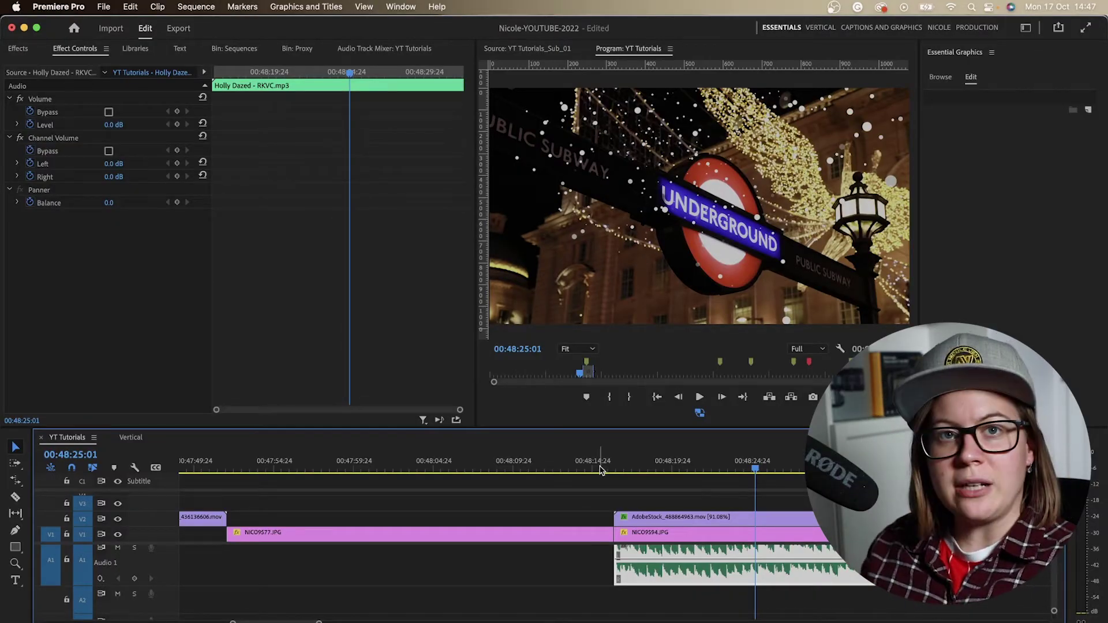
scroll(599, 467, "down", 5)
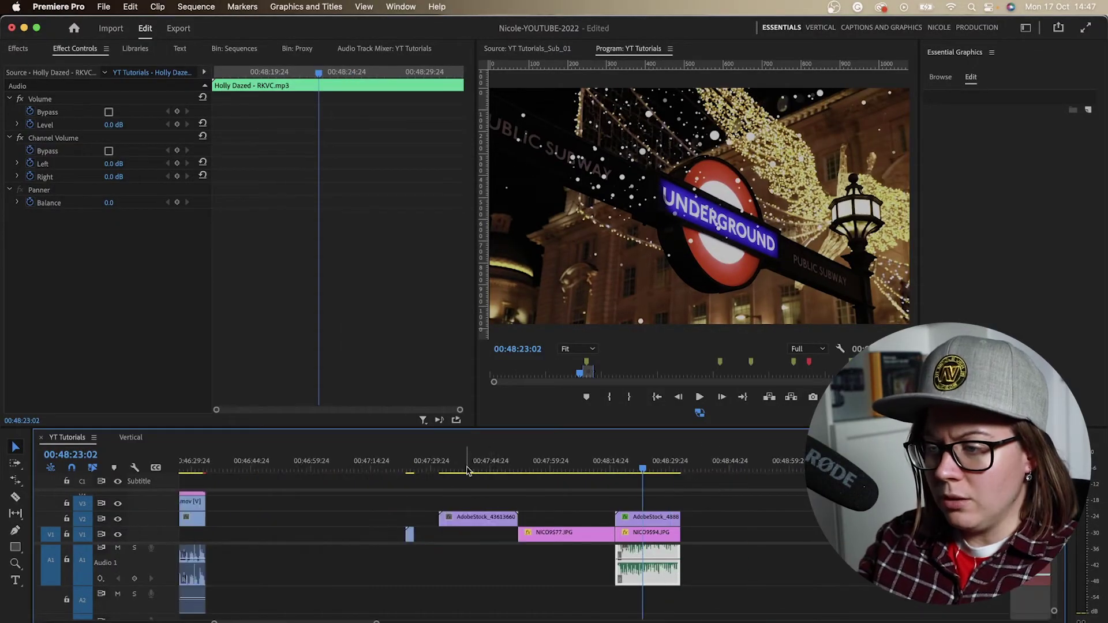
Move the NICO9577.JPG angel-lights photo on V1 directly under the AdobeStock snow clip.
left_click(472, 465)
mouse_move(554, 534)
left_mouse_down()
mouse_move(494, 545)
mouse_move(487, 533)
left_mouse_up()
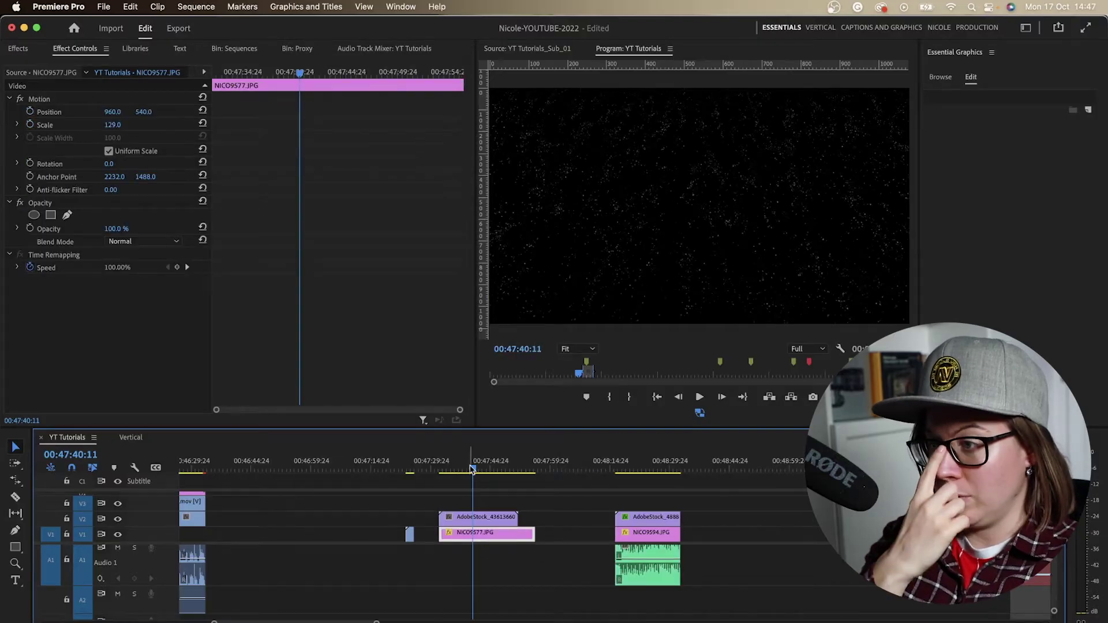
mouse_move(472, 465)
left_mouse_down()
mouse_move(492, 476)
mouse_move(598, 471)
left_mouse_up()
left_click(492, 485)
scroll(492, 476, "up", 5)
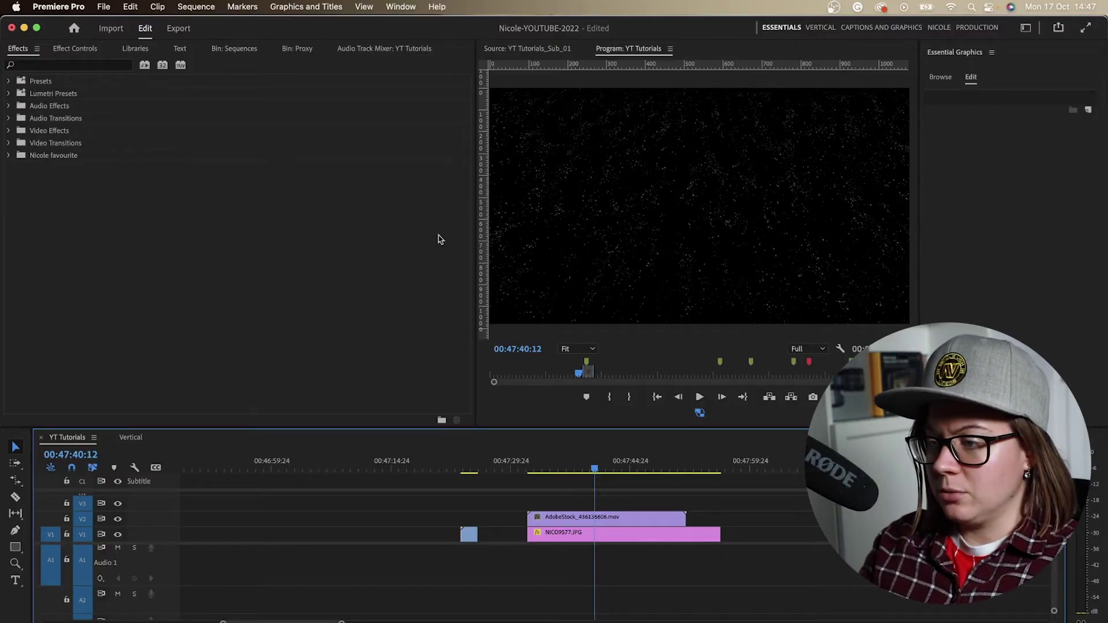
Set the AdobeStock snow clip's Opacity blend mode to Screen.
left_click_drag(594, 468, 591, 468)
left_click(604, 520)
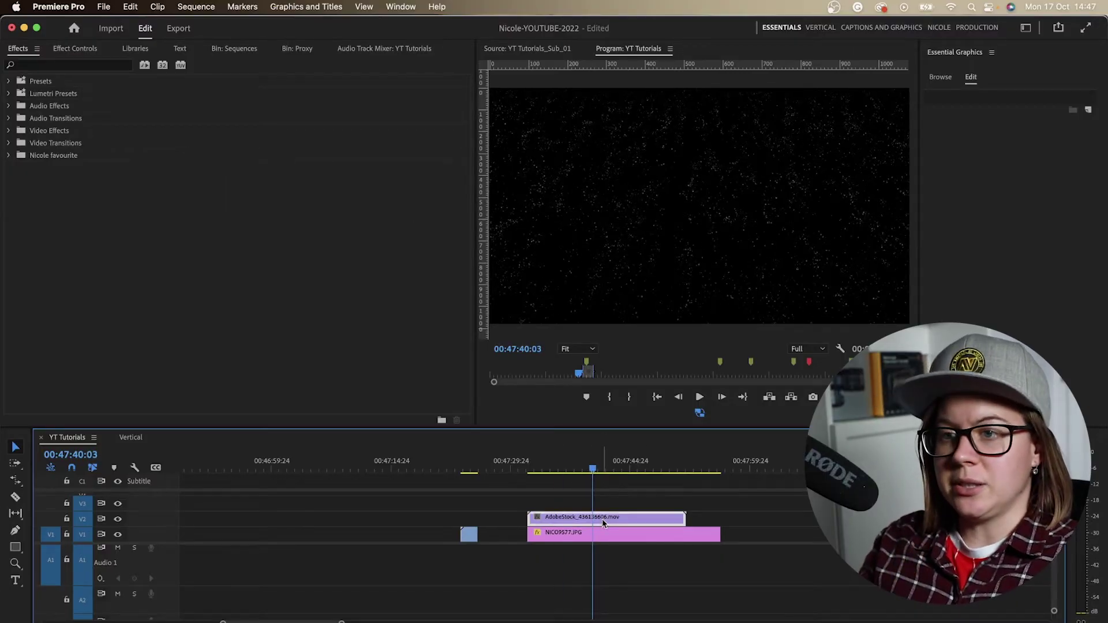
left_click(75, 48)
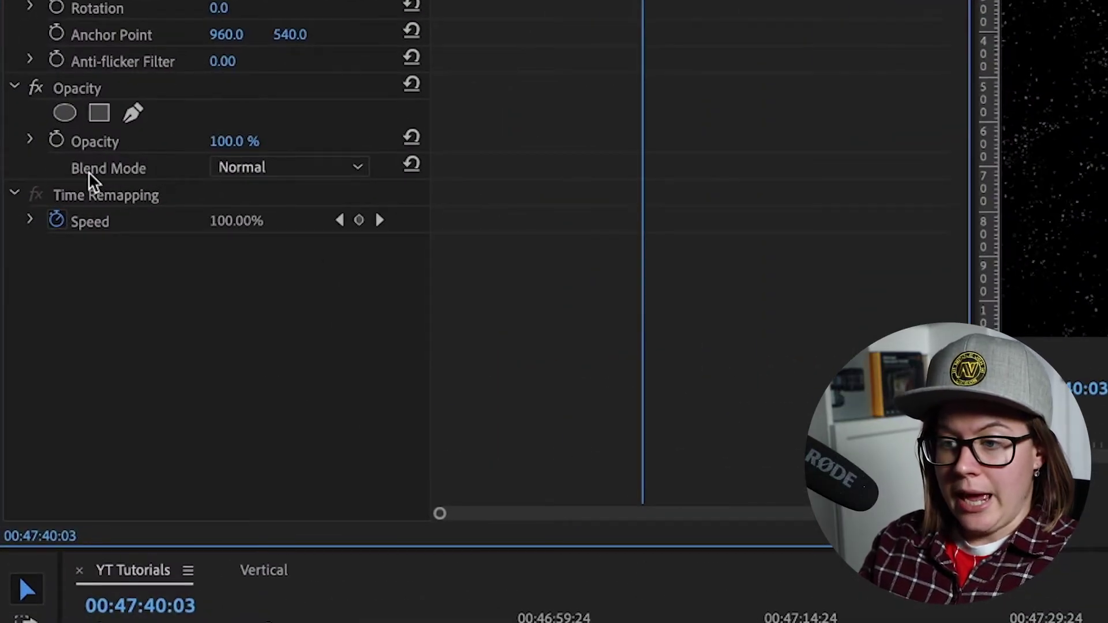
left_click(357, 168)
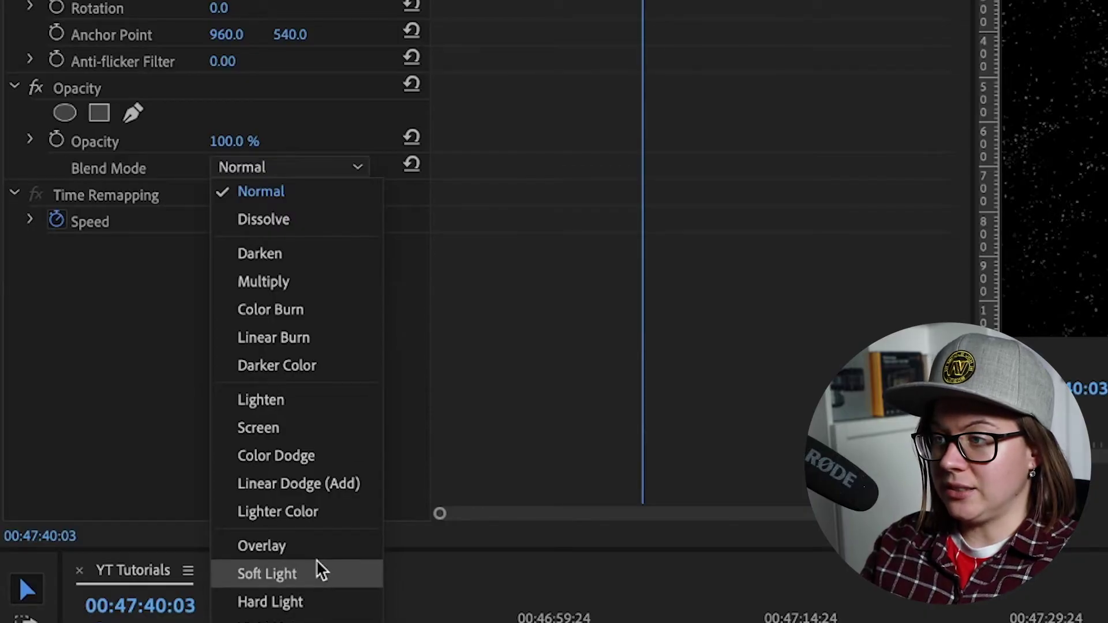
left_click(253, 425)
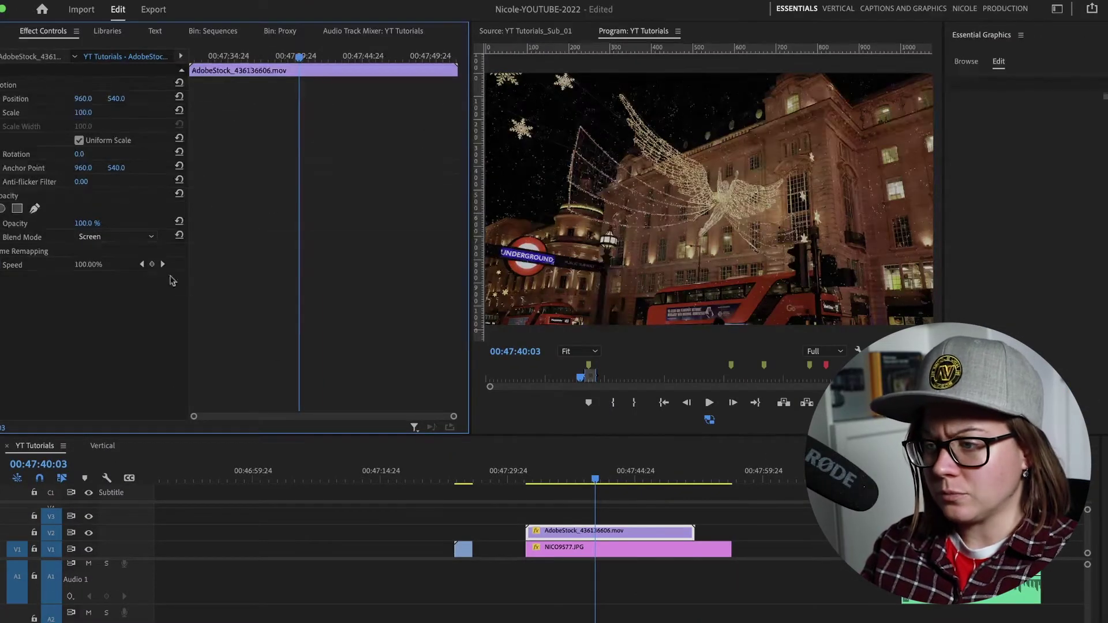
Add Holly Dazed - RKVC.mp3 on A1 under the angel-lights photo, extend it to the photo's end, and play.
left_click(525, 474)
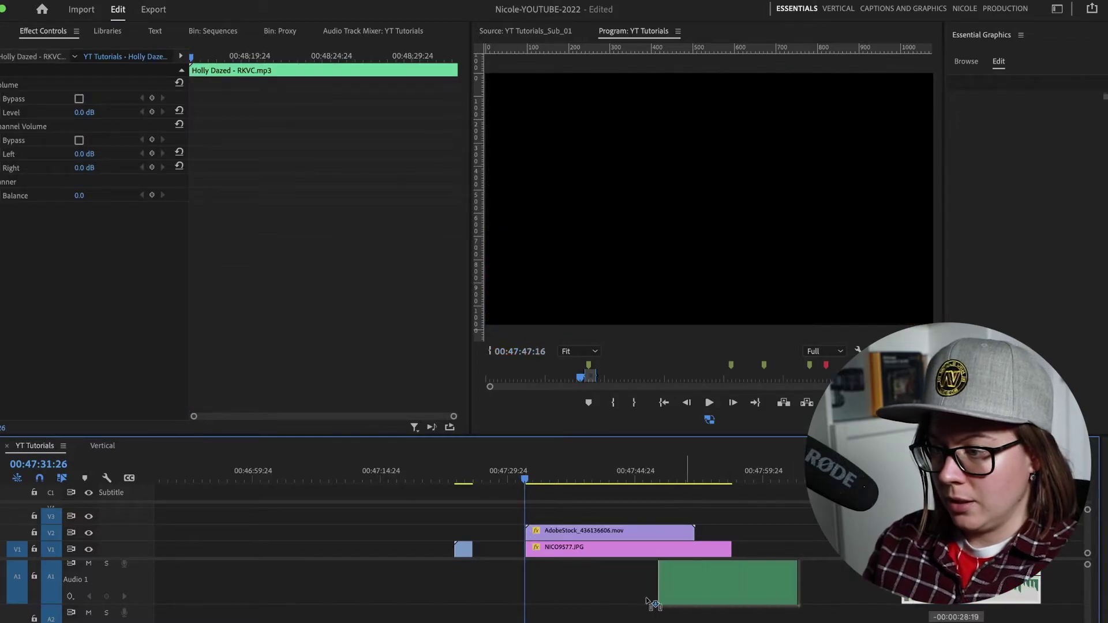
left_click_drag(718, 584, 554, 601)
left_click_drag(665, 581, 735, 580)
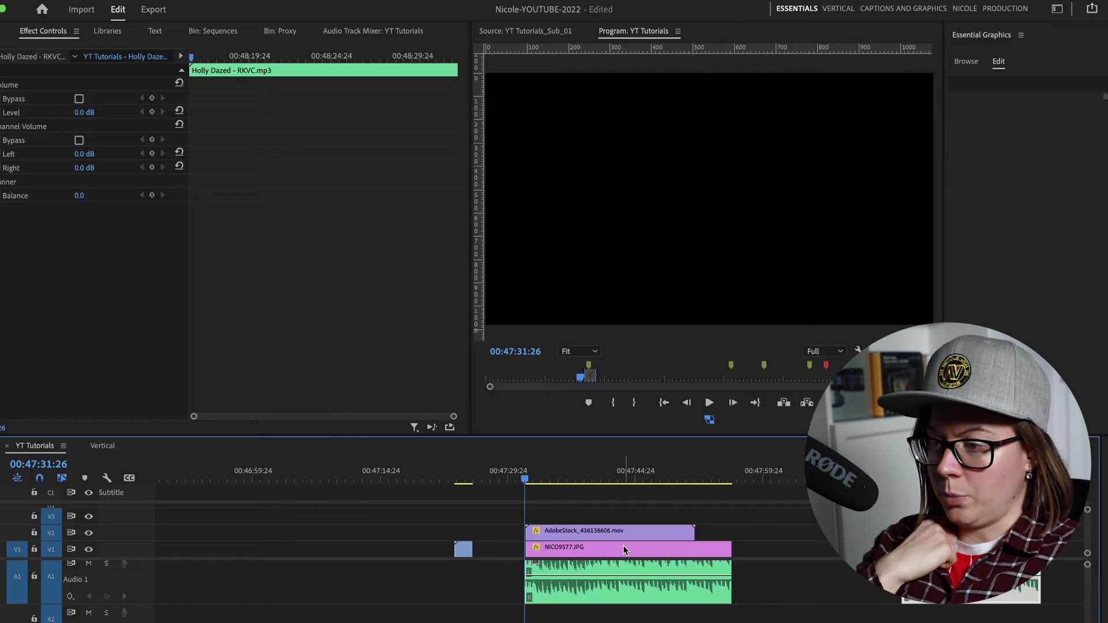
key("space")
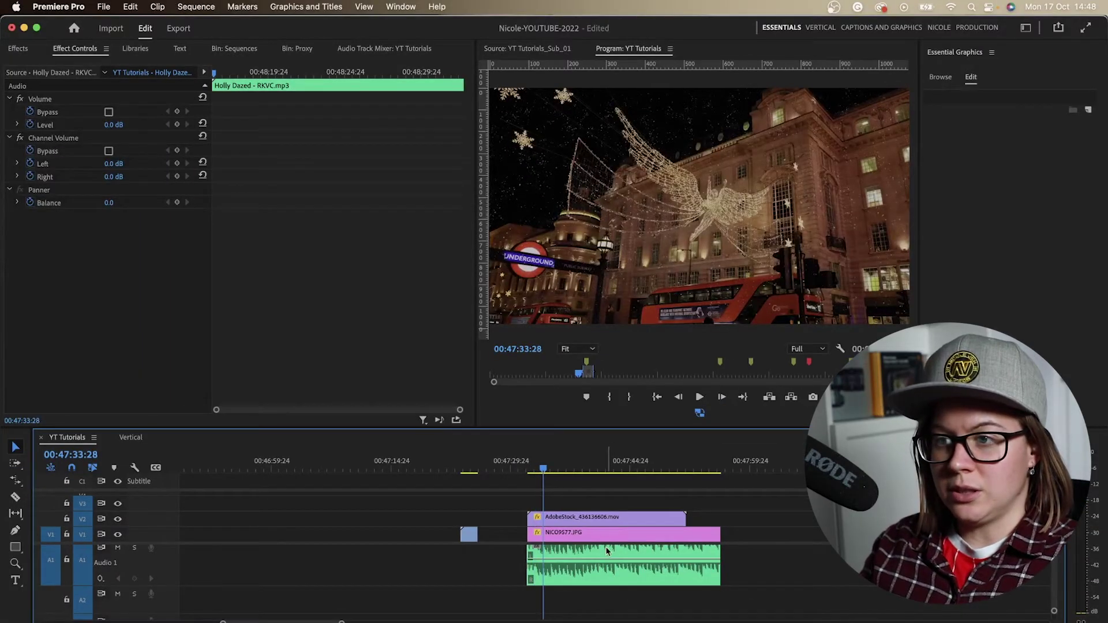
left_click(606, 533)
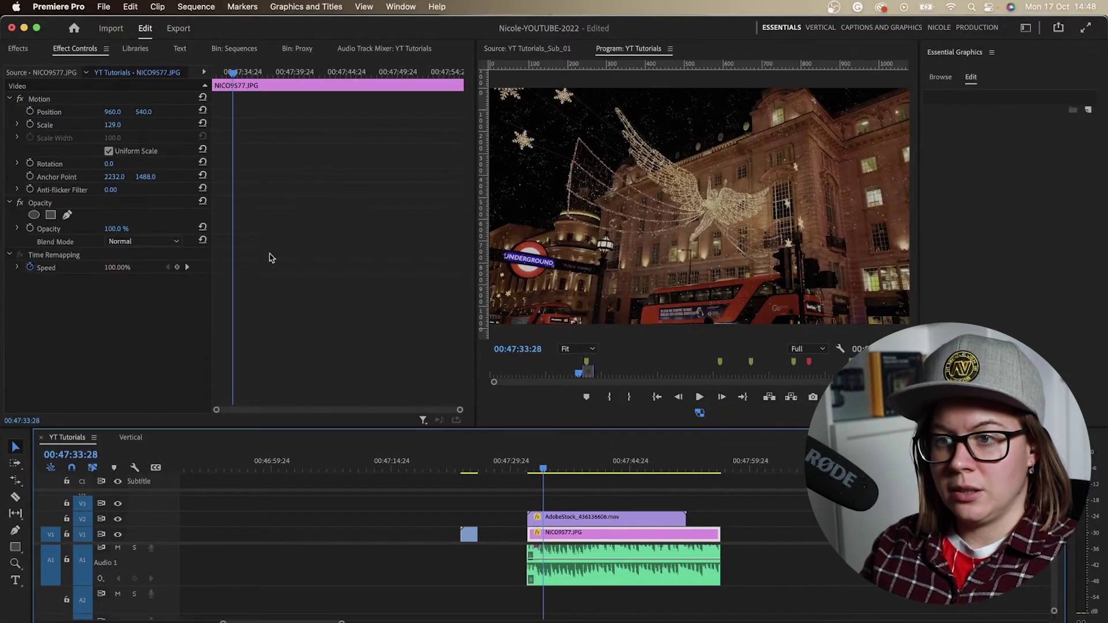
Keyframe NICO9577.JPG's Scale from 129 to 157, preview the zoom, and make the end keyframe Bezier.
left_click(216, 72)
left_click(95, 126)
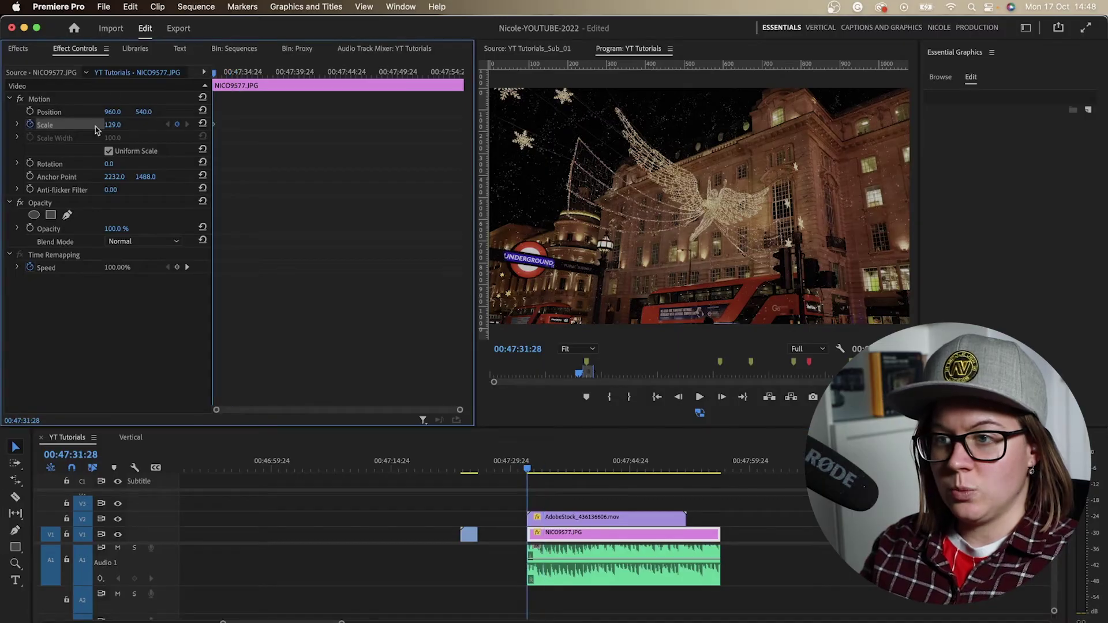
left_click_drag(431, 73, 461, 73)
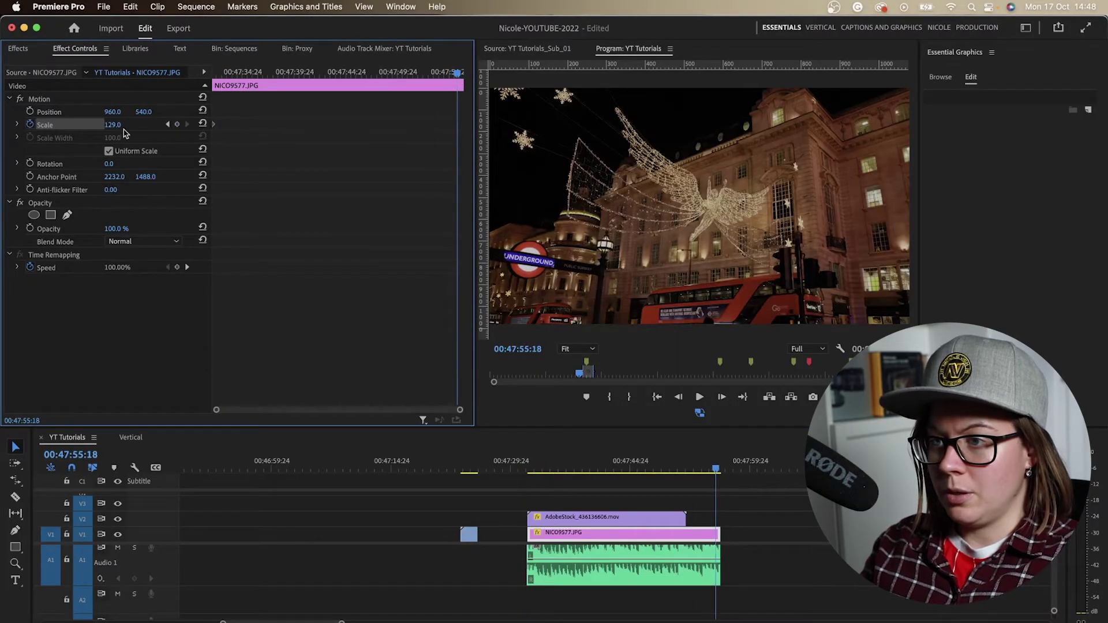
left_click_drag(111, 125, 123, 125)
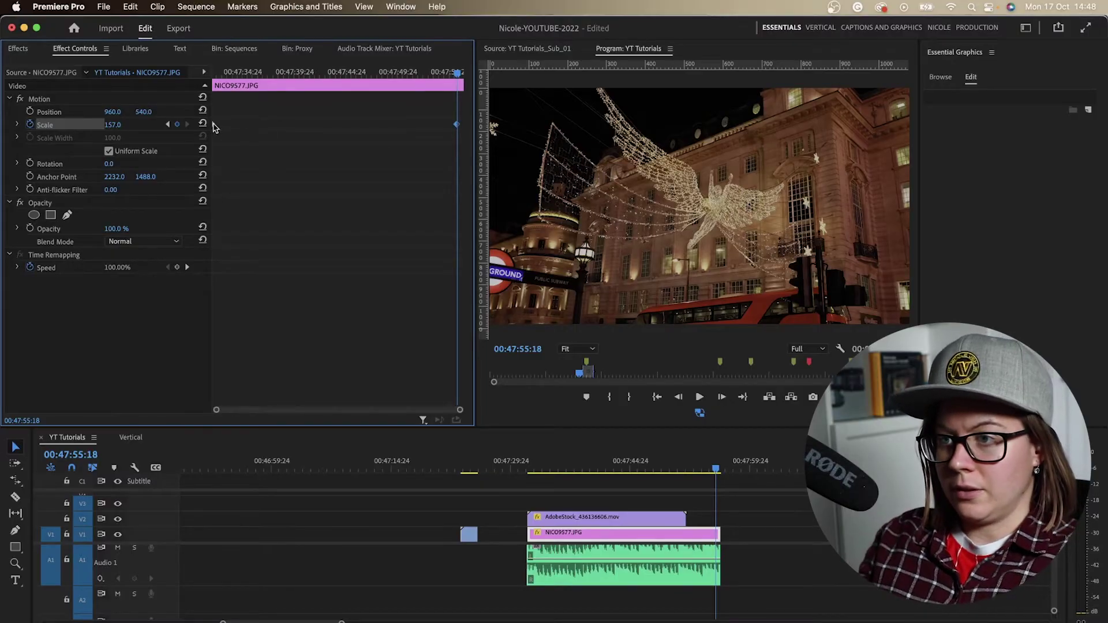
key("Up")
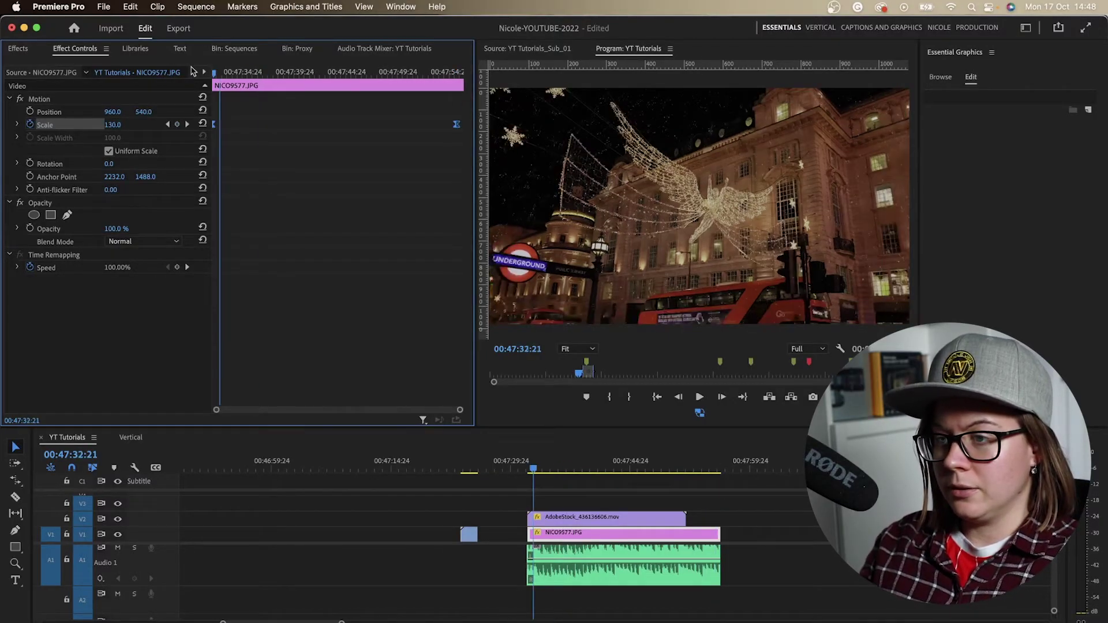
key("space")
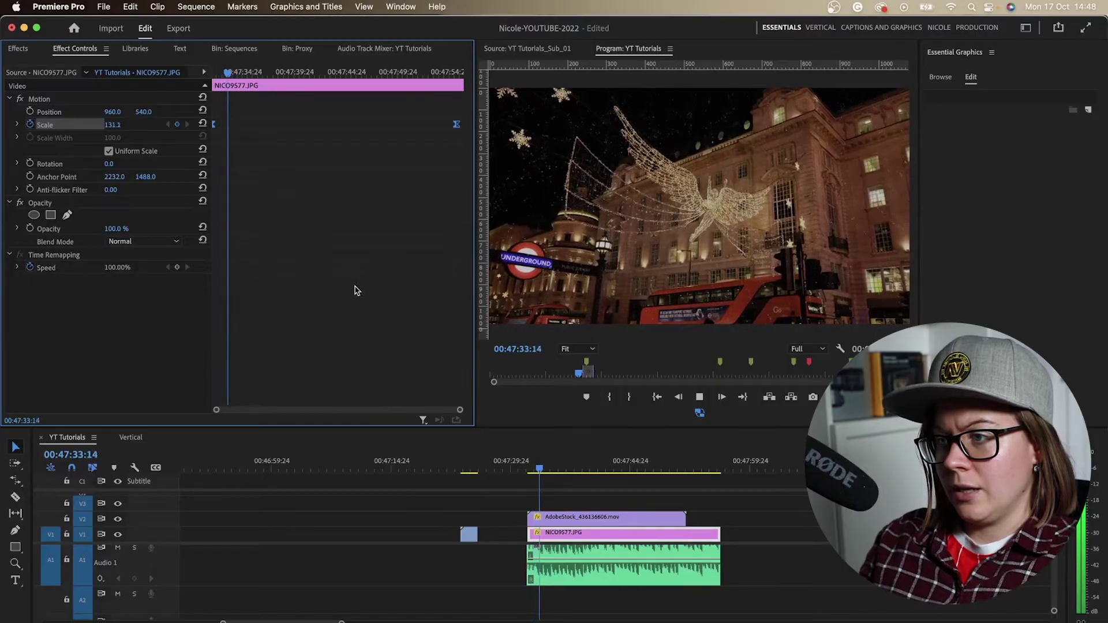
right_click(456, 126)
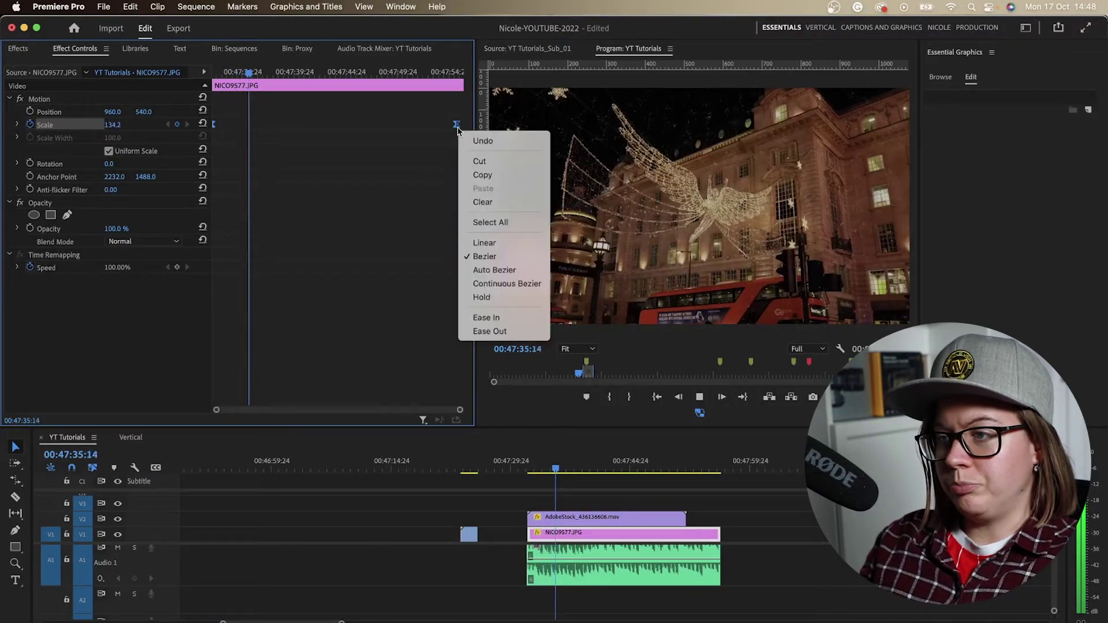
left_click(483, 257)
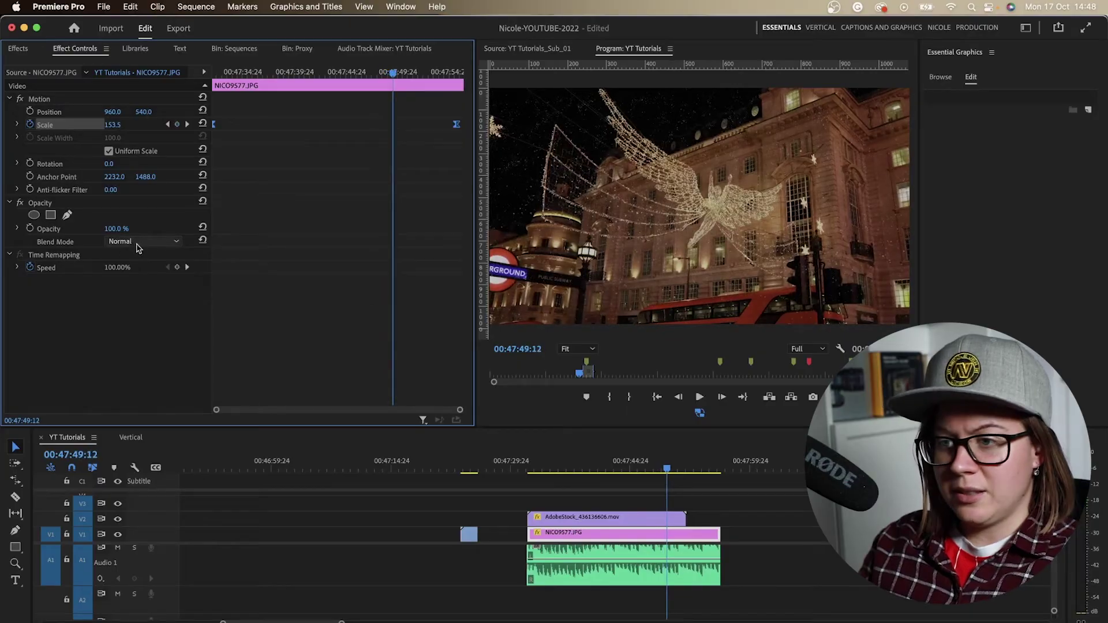
left_click(579, 520)
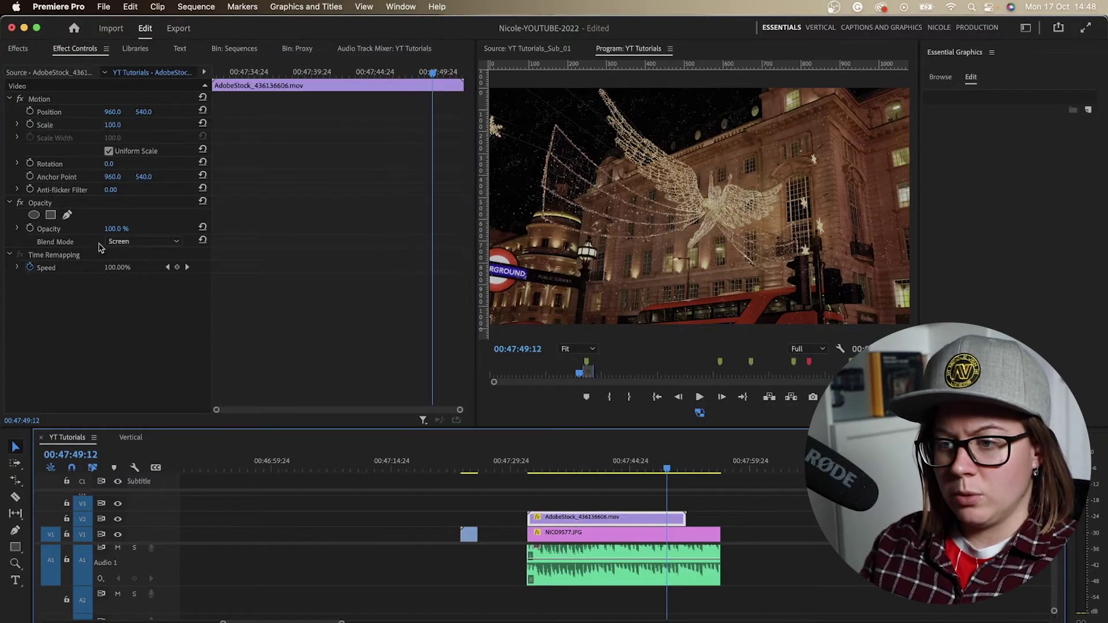
left_click(143, 240)
left_click(143, 425)
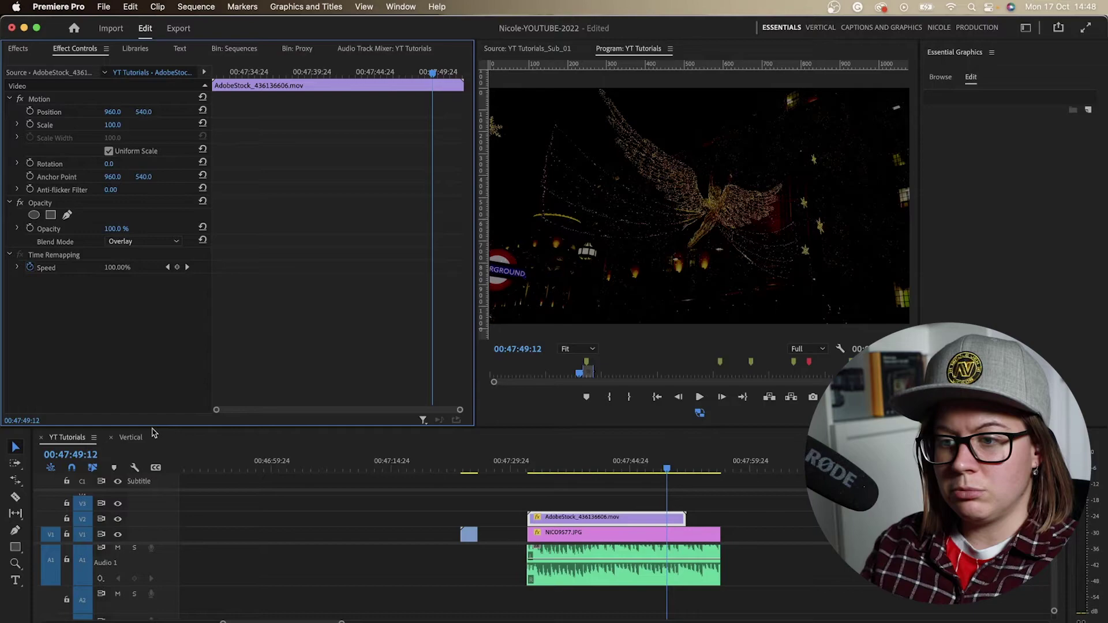
left_click(146, 241)
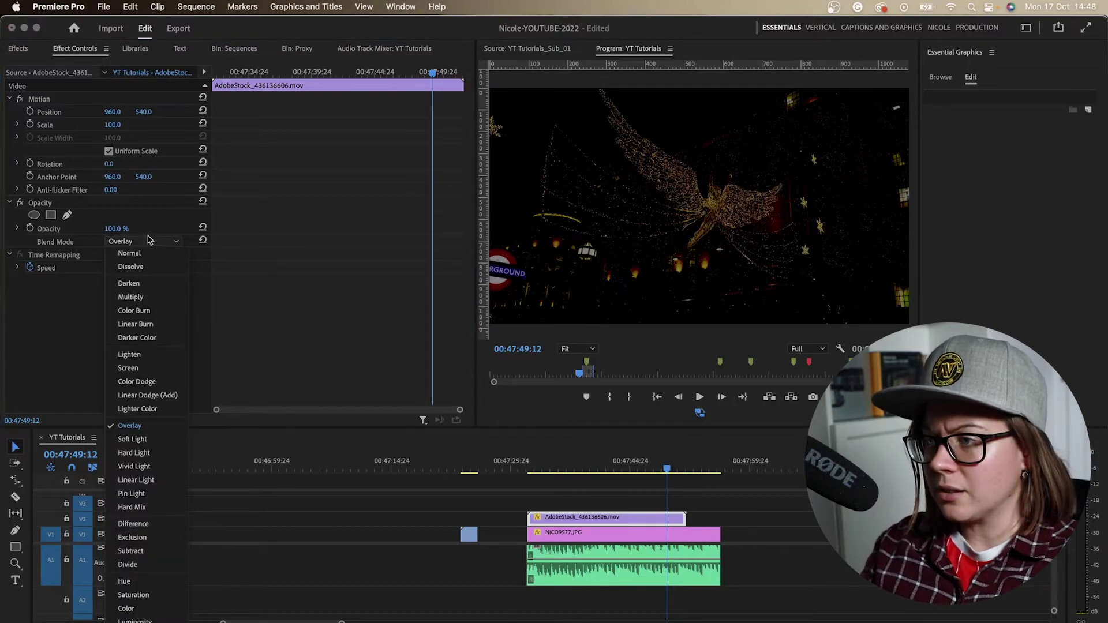
left_click(139, 409)
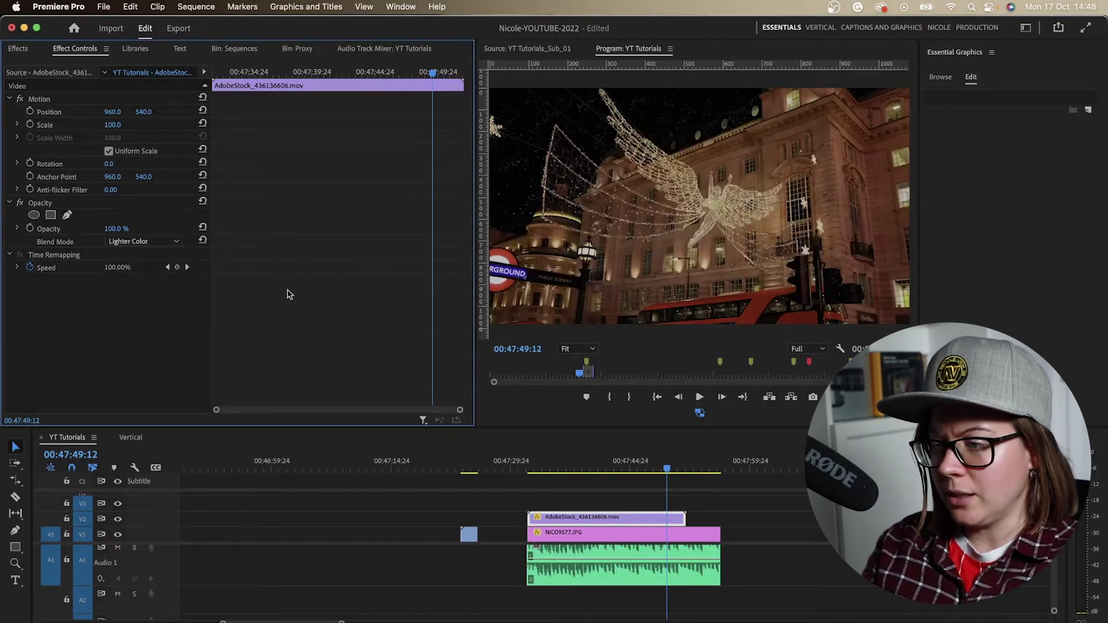
key("Up")
key("space")
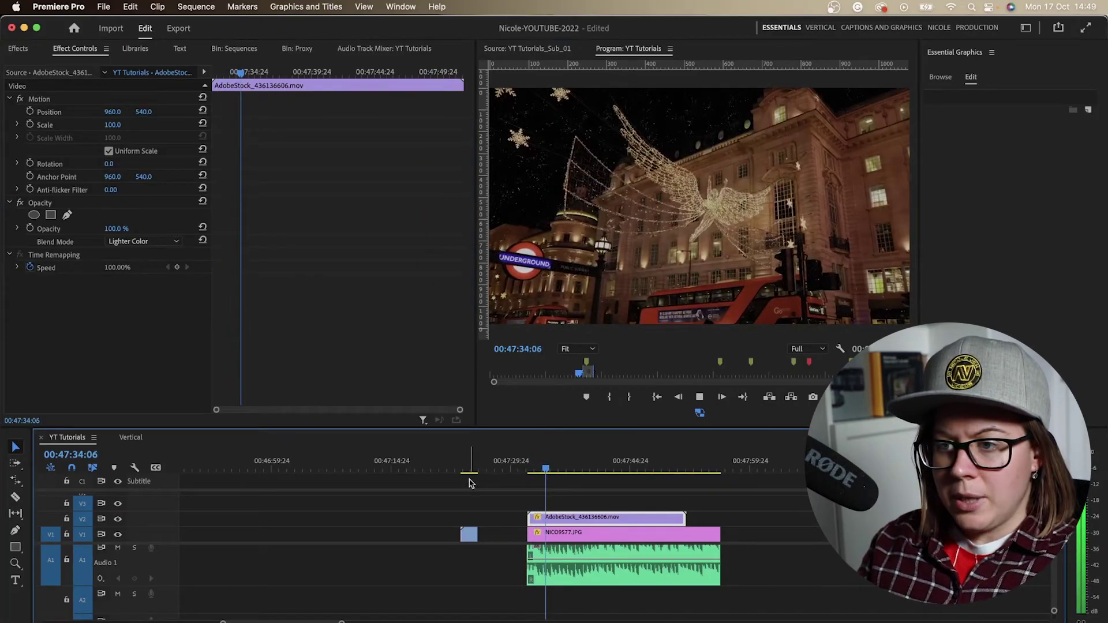
left_click(143, 241)
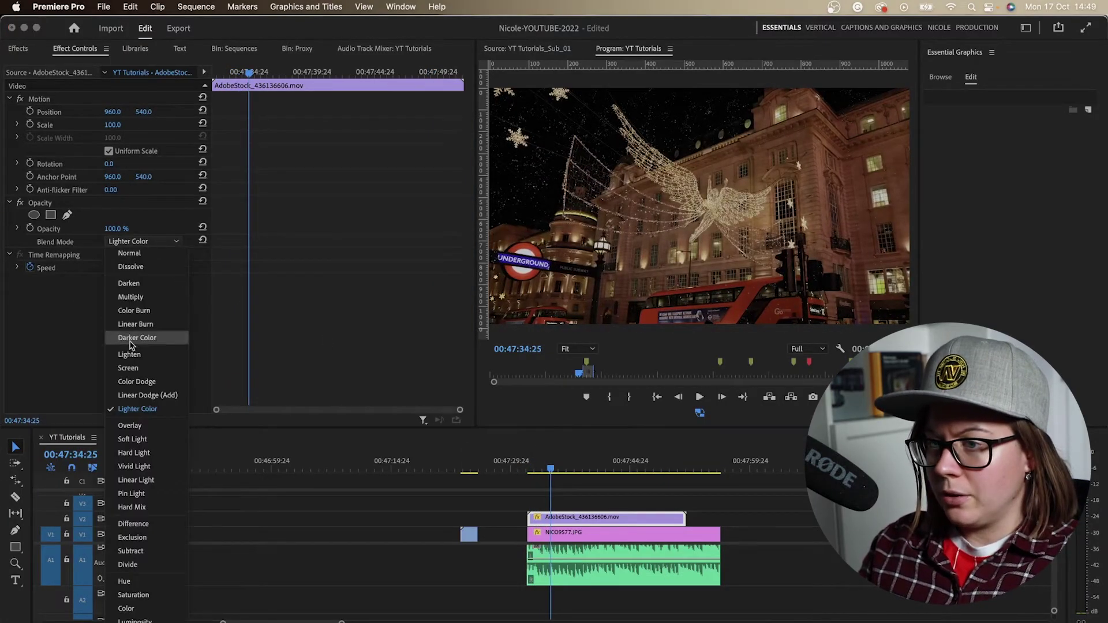
left_click(135, 370)
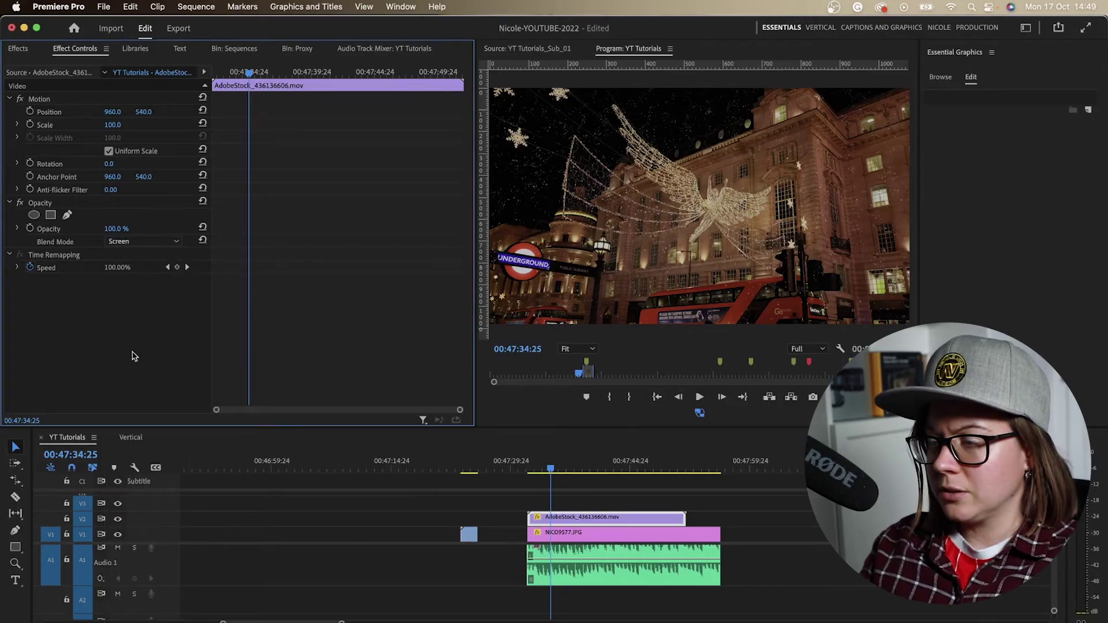
key("space")
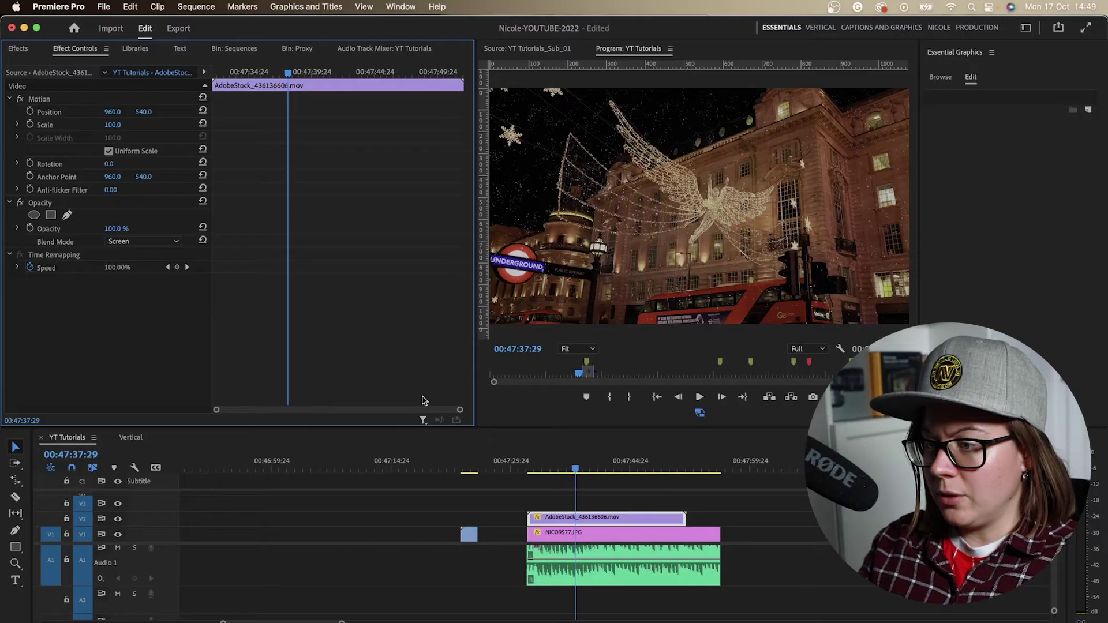
left_click_drag(464, 473, 465, 482)
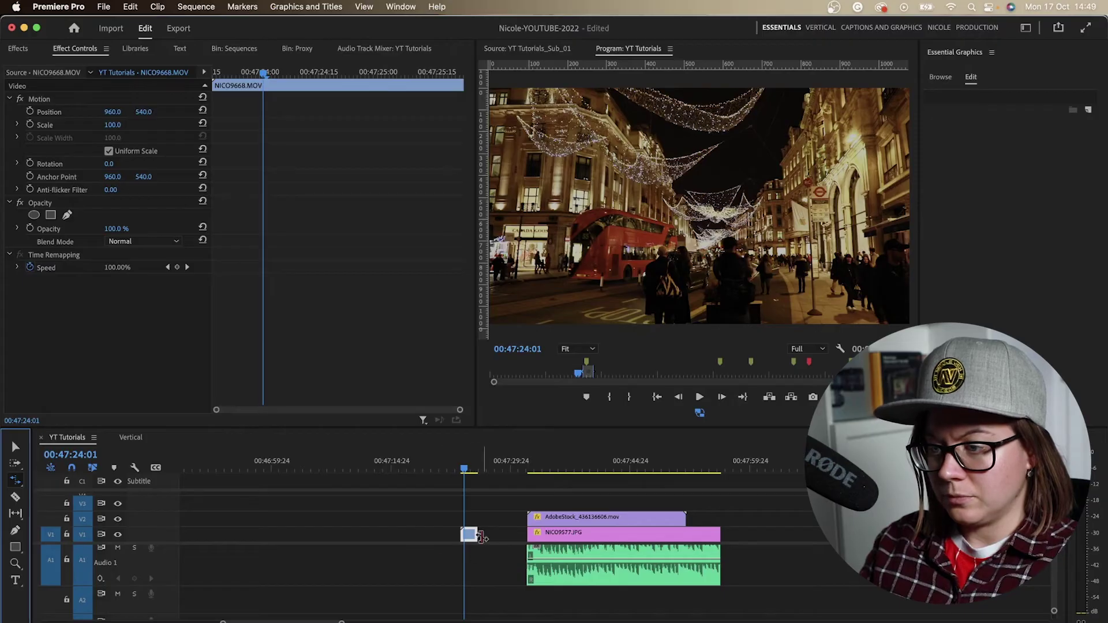
Extend the NICO9668 street video's end, slide the snow overlay left to its start, and play.
left_click(512, 538)
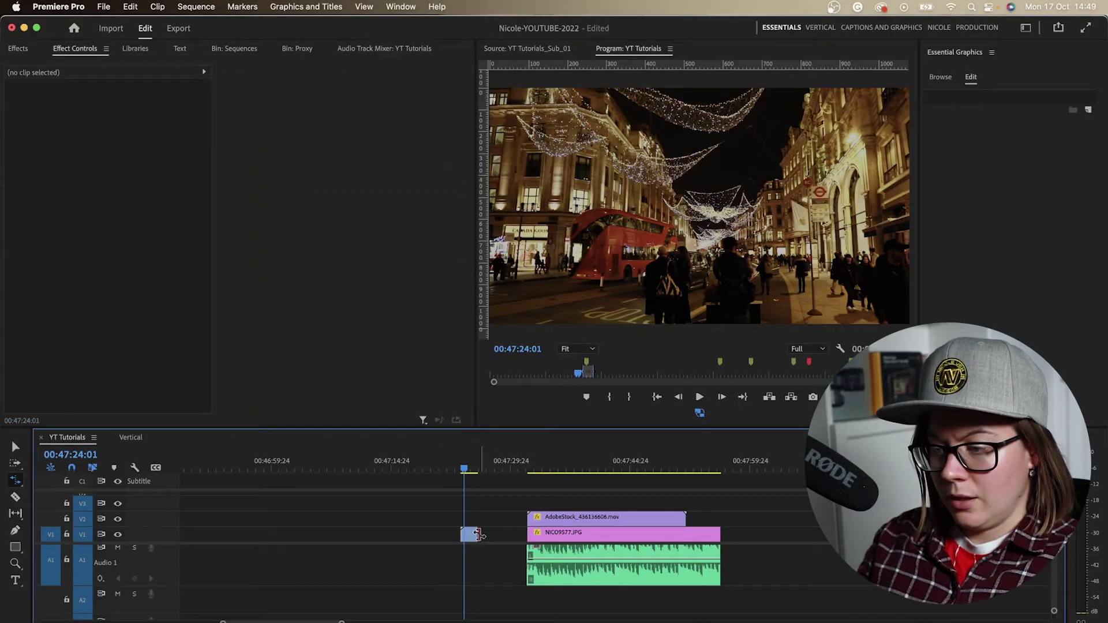
left_click_drag(472, 535, 501, 535)
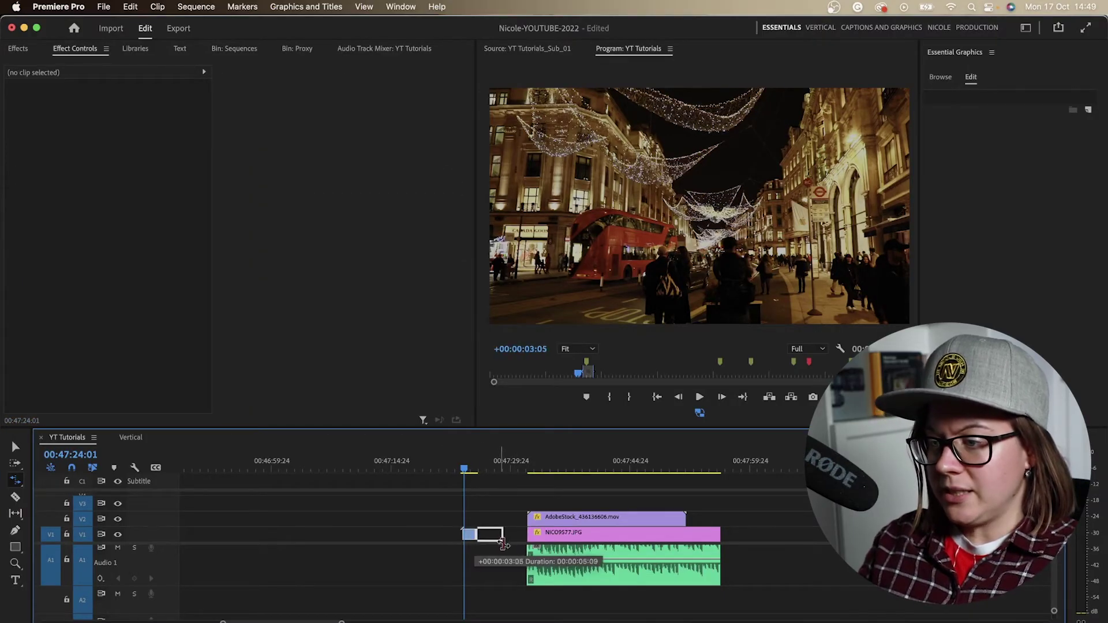
left_click(539, 472)
left_click(563, 519)
left_click_drag(520, 519, 489, 527)
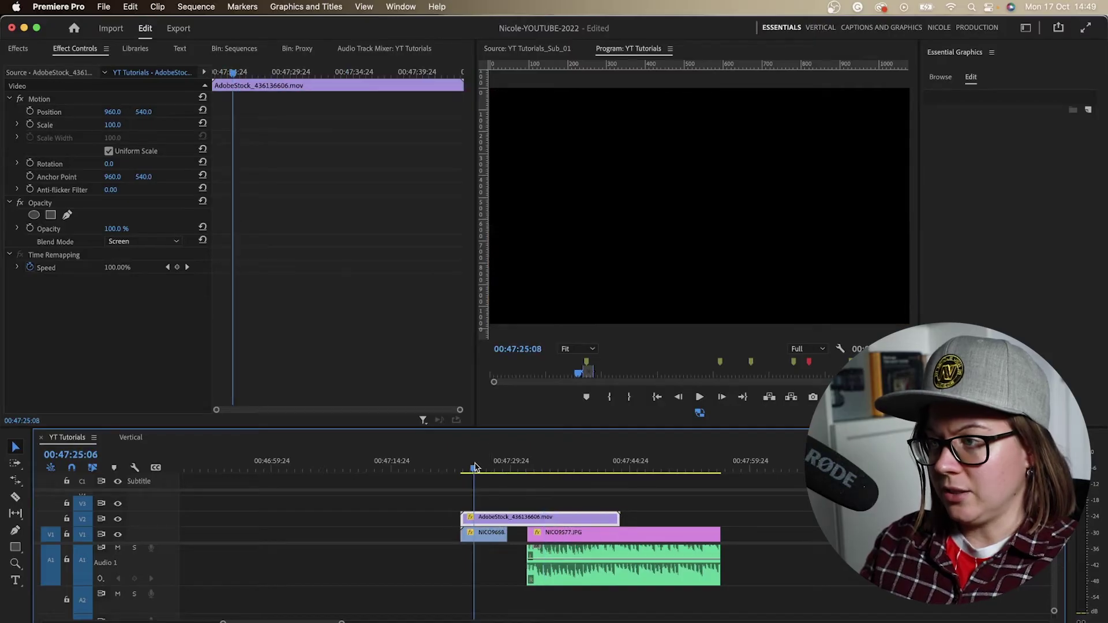
left_click_drag(520, 469, 461, 469)
key("space")
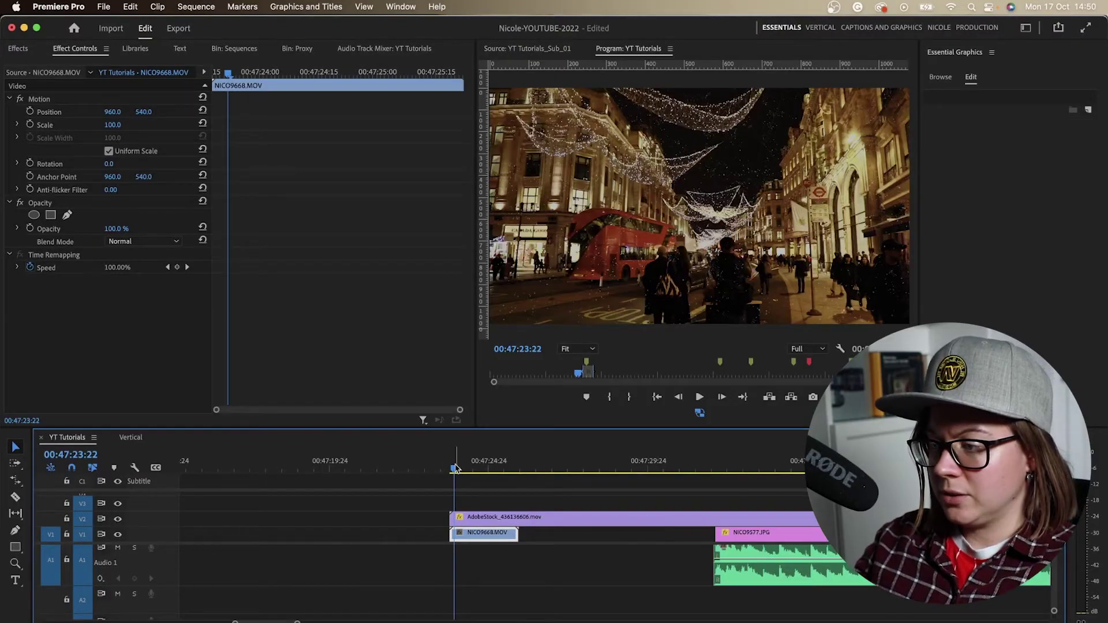
scroll(456, 471, "down", 3)
Move the snow overlay back over the photo, paste an overlay onto V3 above the street video, and preview.
left_click(594, 471)
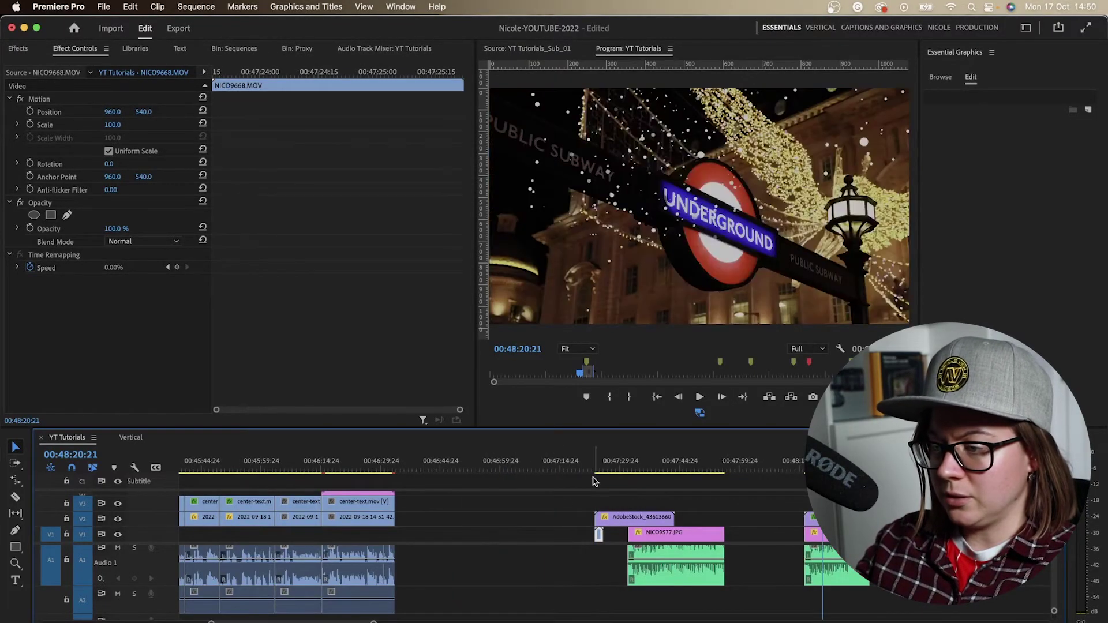
left_click_drag(605, 520, 638, 519)
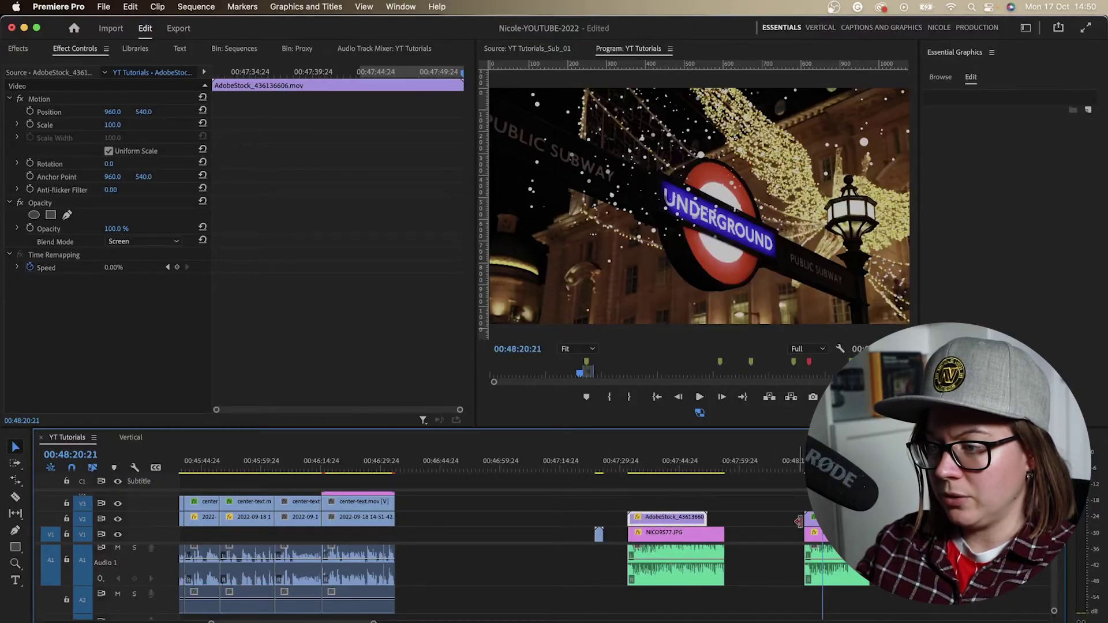
key("super+v")
left_click(593, 471)
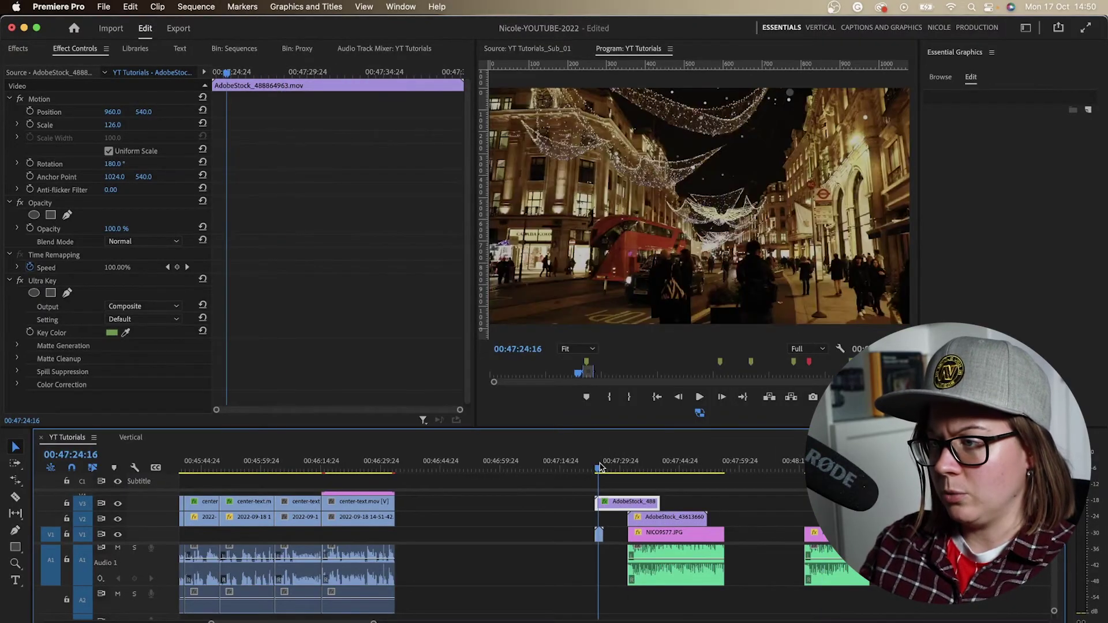
scroll(597, 482, "up", 5)
scroll(597, 482, "up", 5)
left_click_drag(588, 470, 586, 473)
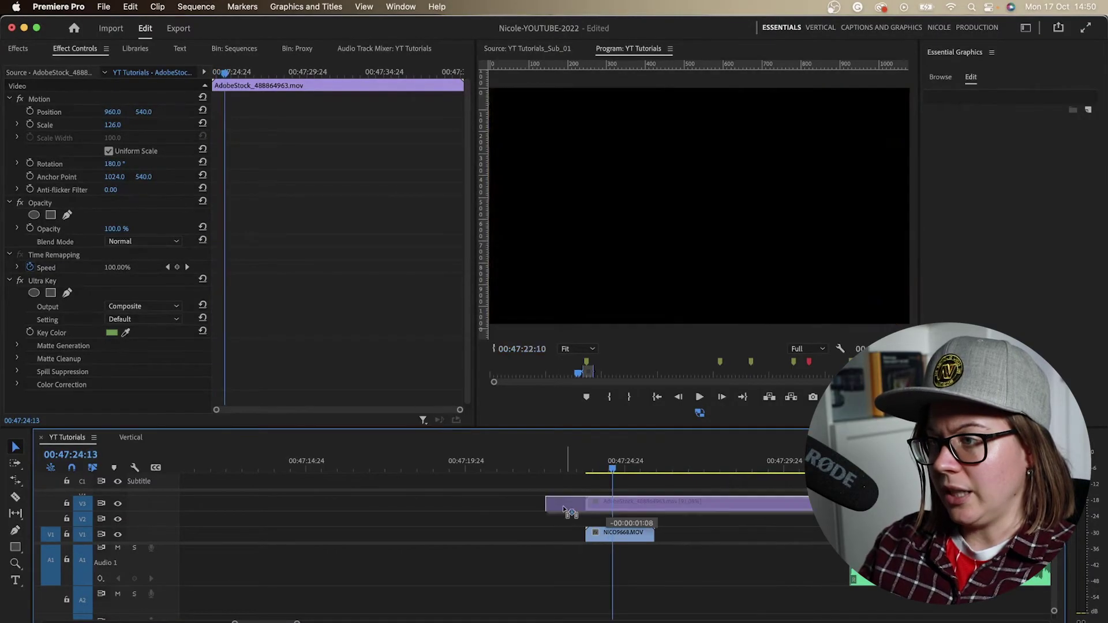
key("space")
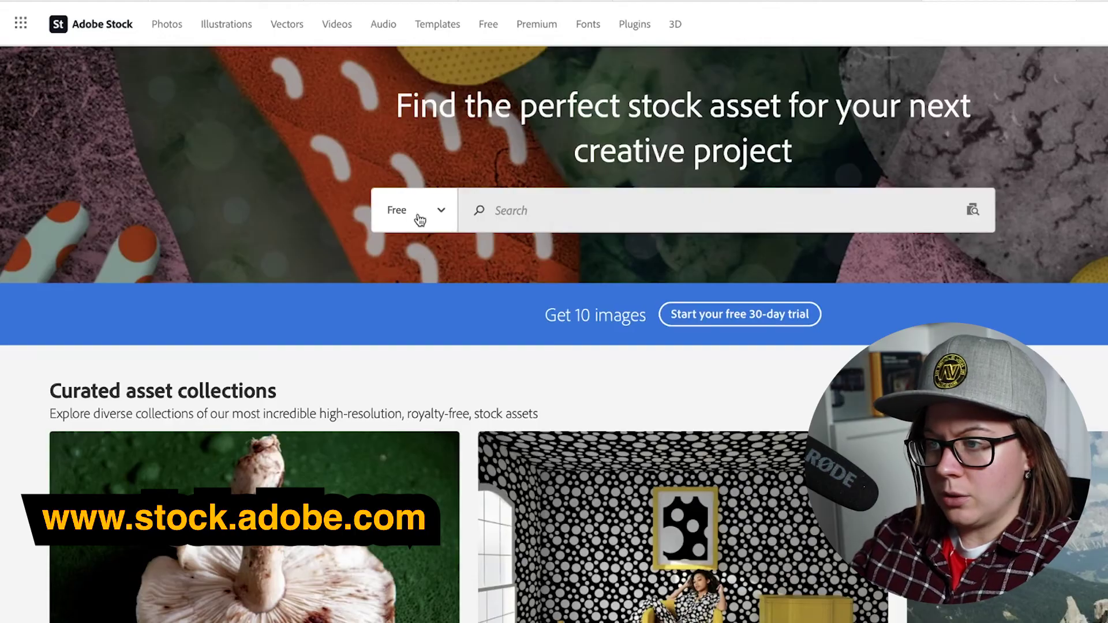
Search Adobe Stock for 'christmas green screen', then 'snow green screen' videos, then 'christmas' (485 results).
left_click(519, 210)
type("christmas g")
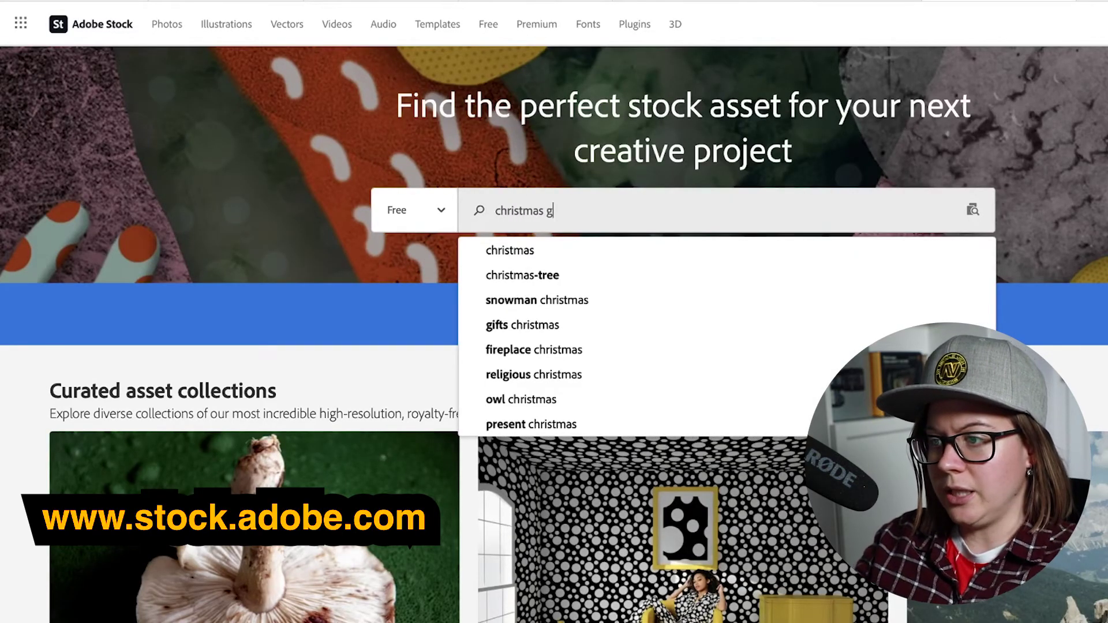
type("reen screen")
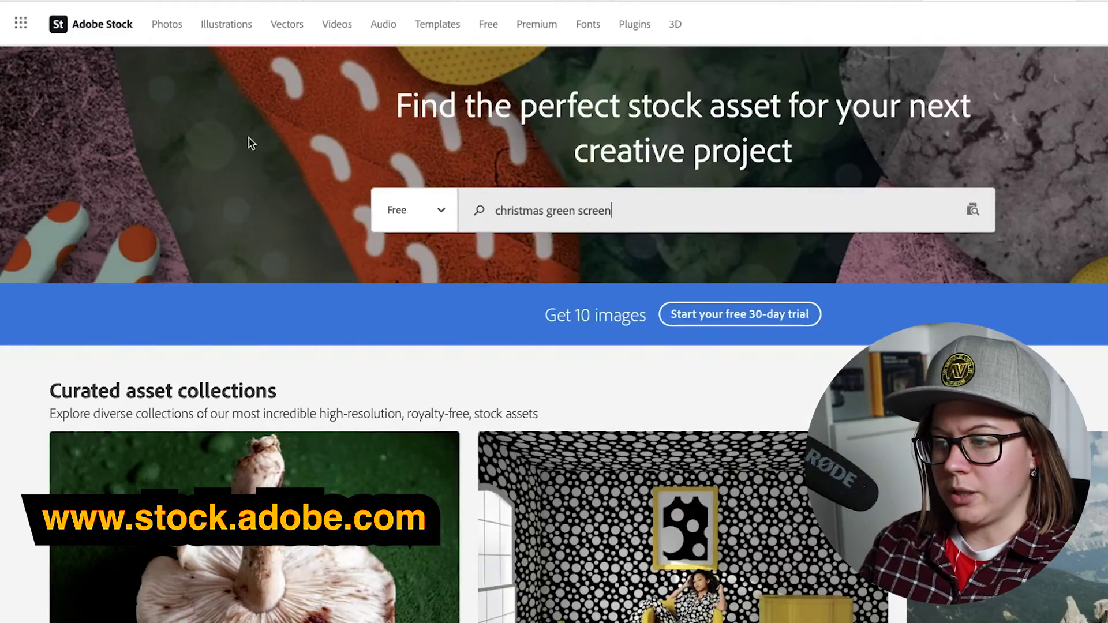
key("Return")
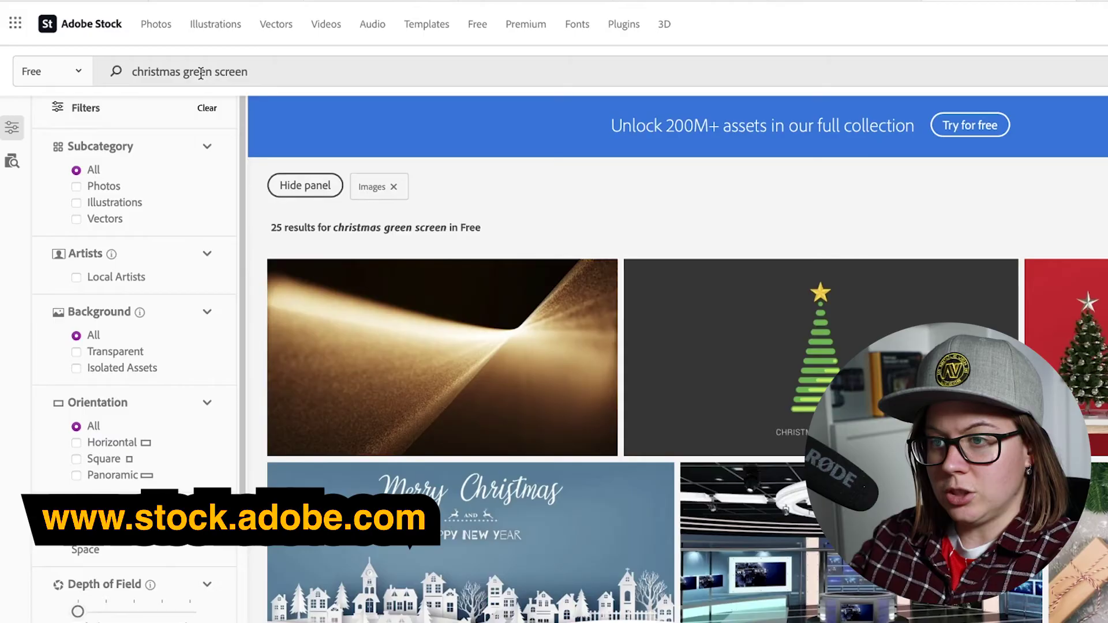
type("now")
key("Return")
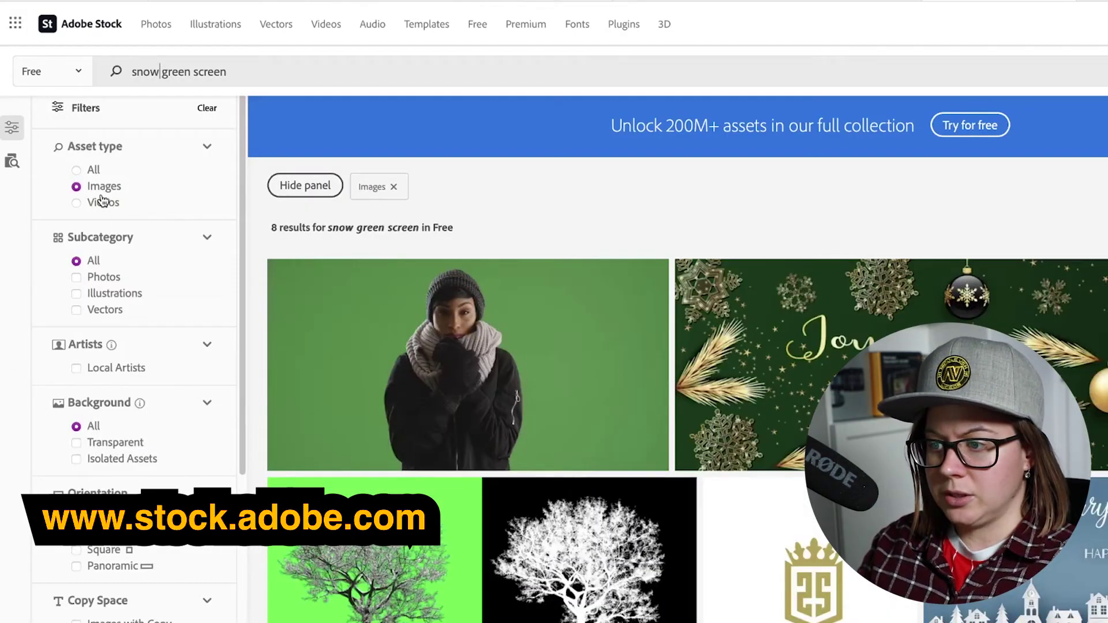
left_click(102, 202)
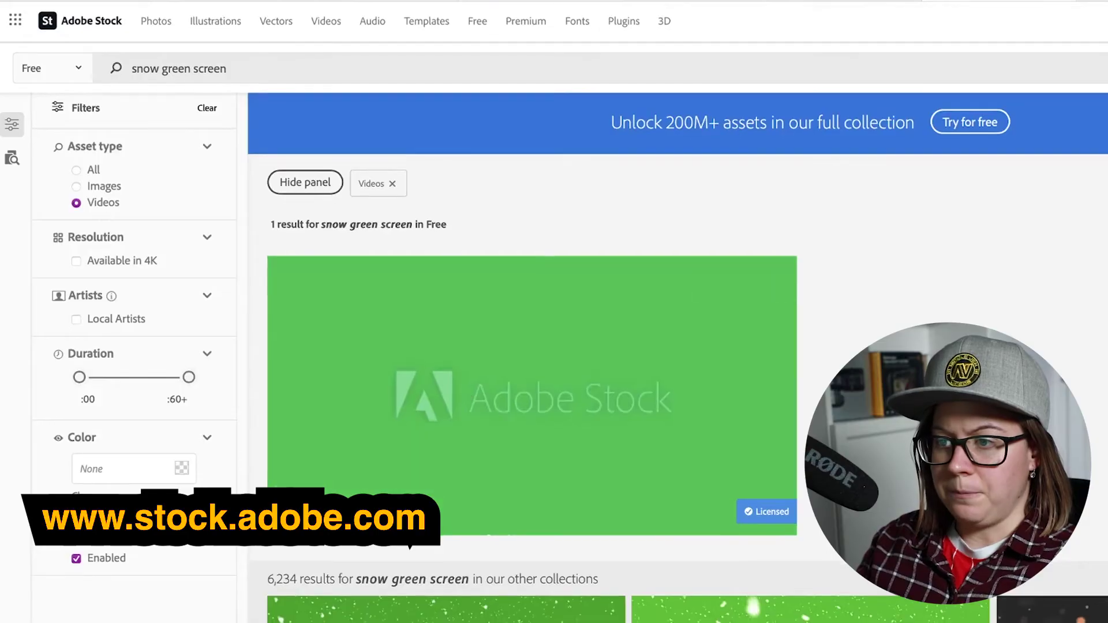
scroll(466, 357, "down", 3)
scroll(465, 357, "up", 3)
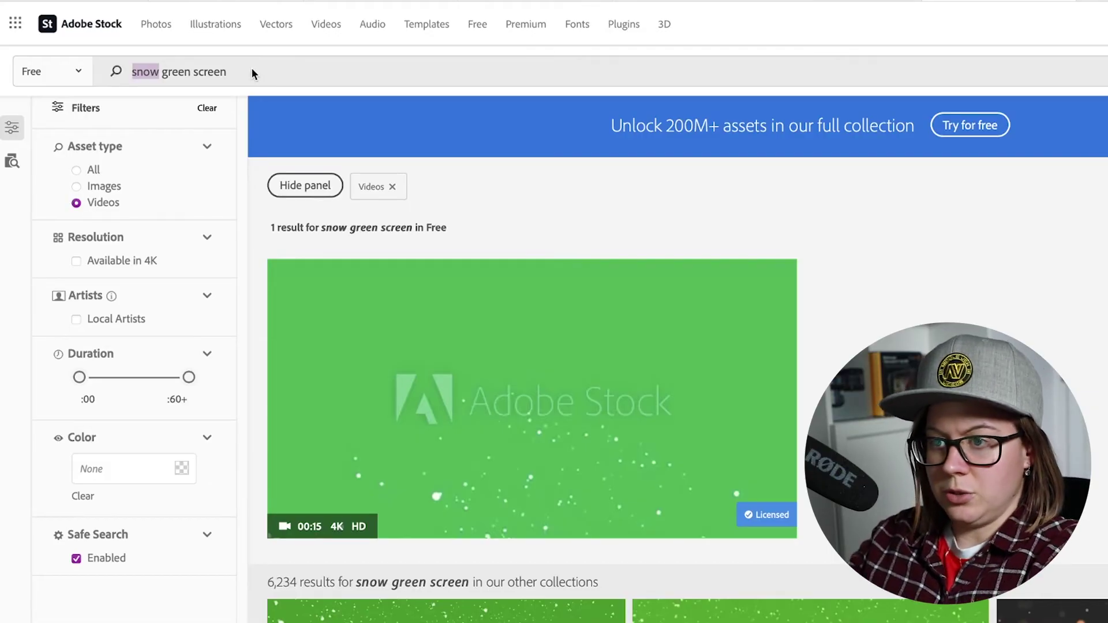
left_click_drag(252, 71, 108, 71)
type("christmas")
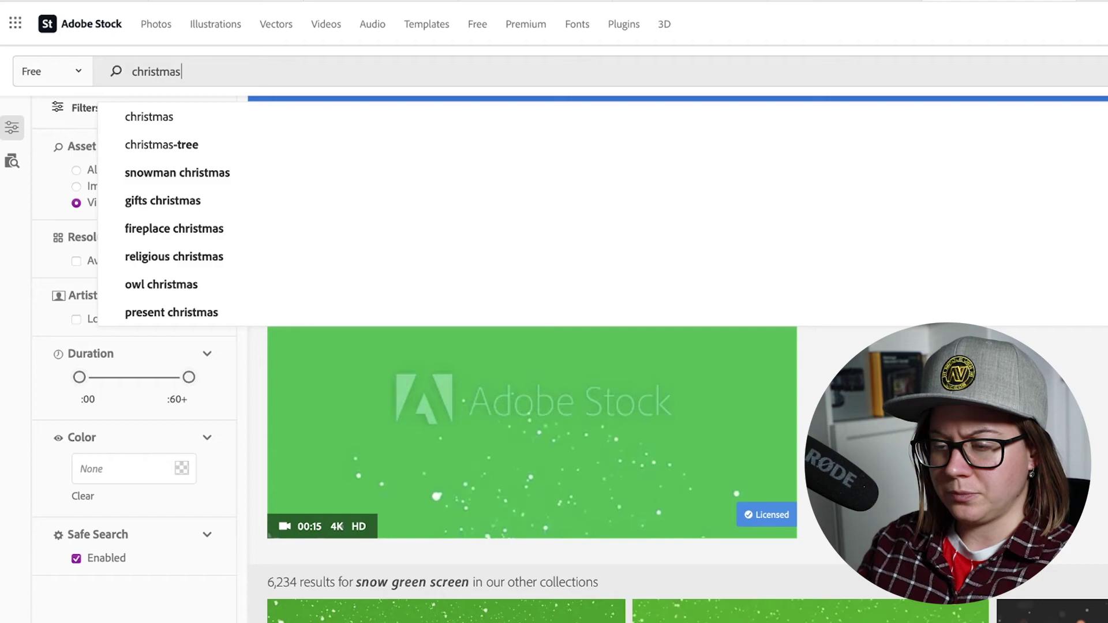
key("Return")
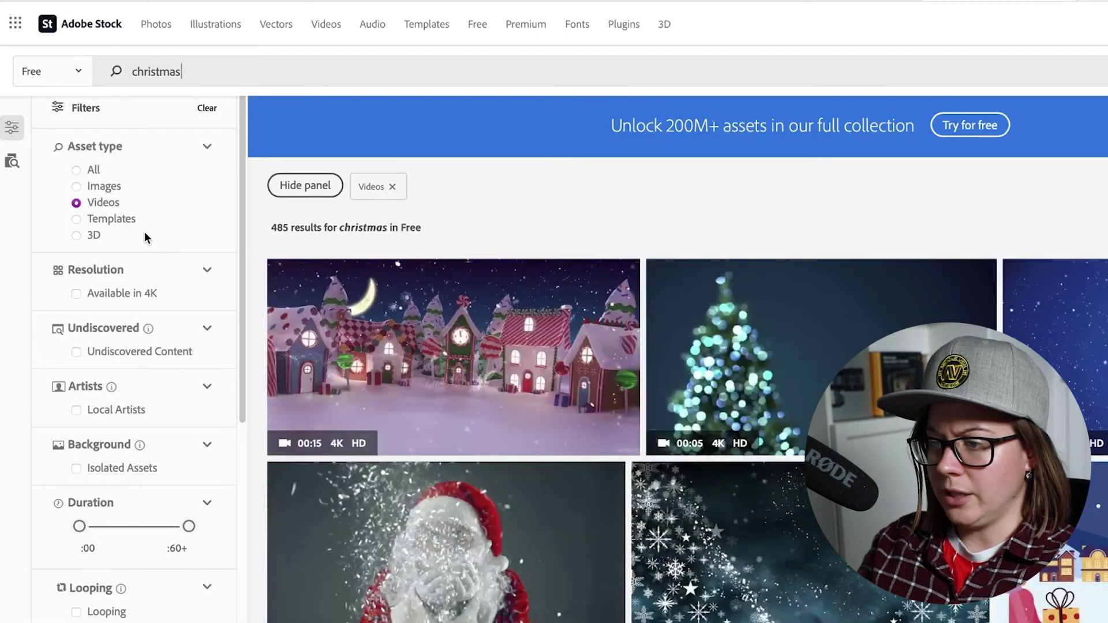
scroll(450, 346, "down", 1)
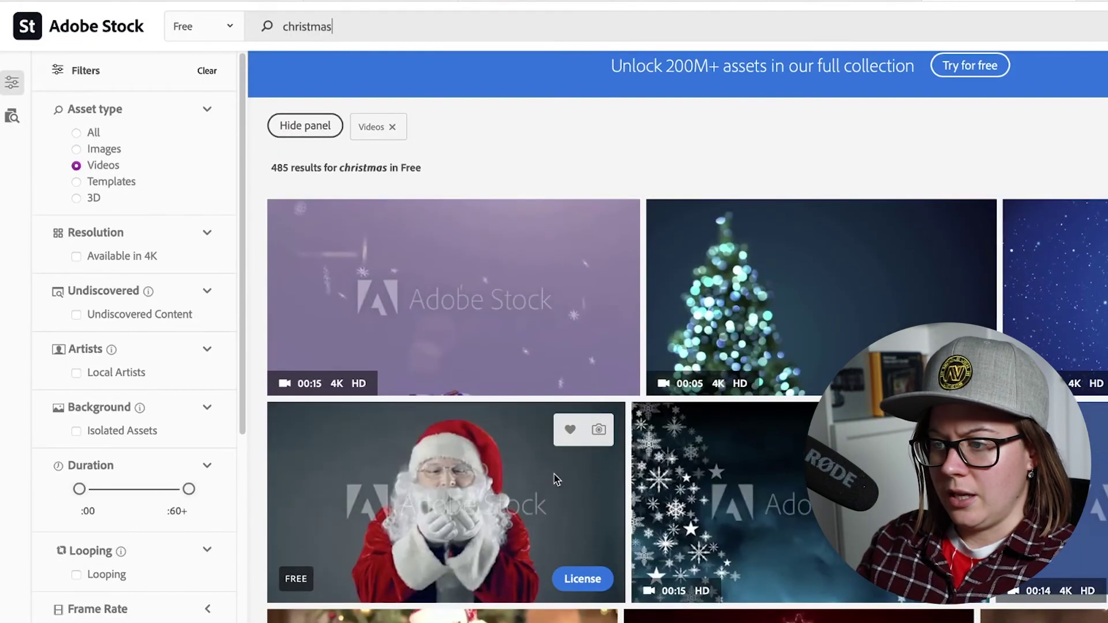
scroll(554, 474, "down", 3)
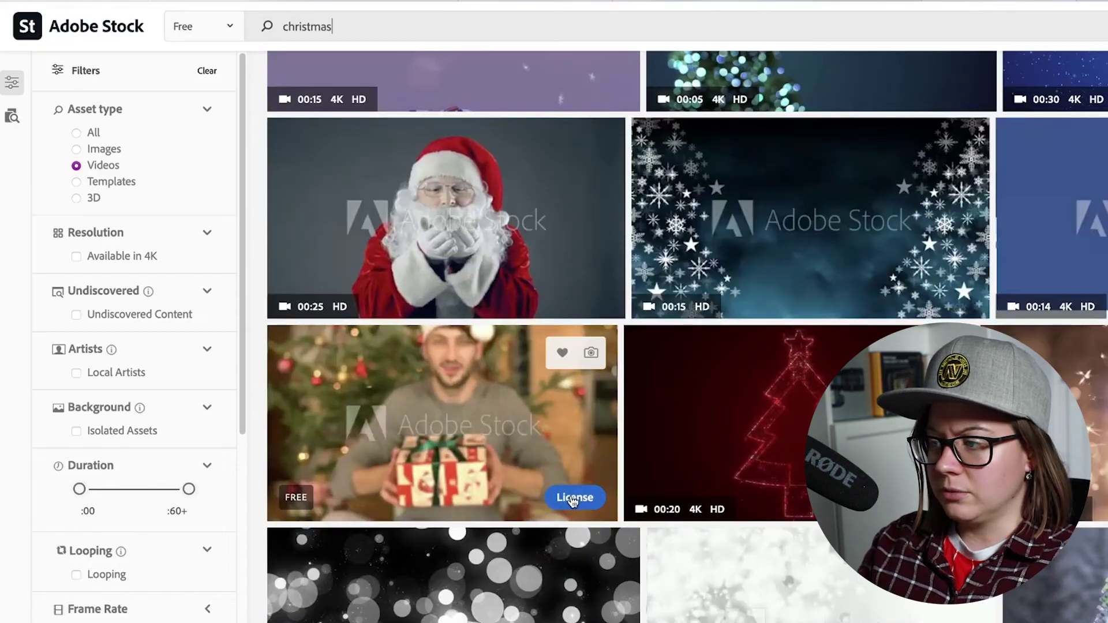
scroll(586, 505, "down", 2)
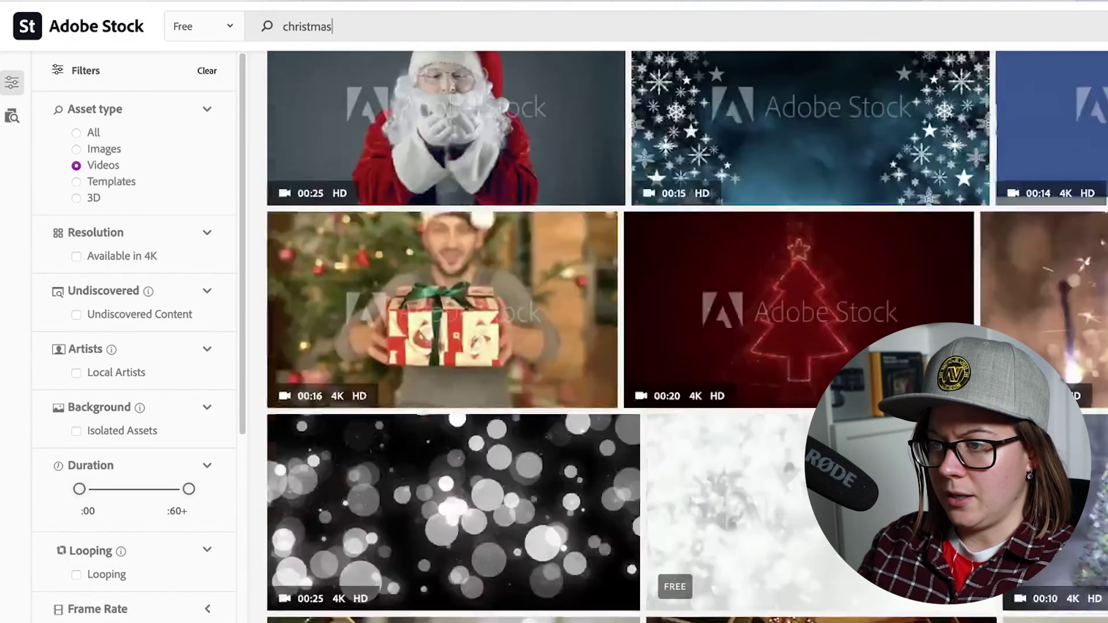
scroll(663, 314, "down", 3)
scroll(664, 313, "down", 3)
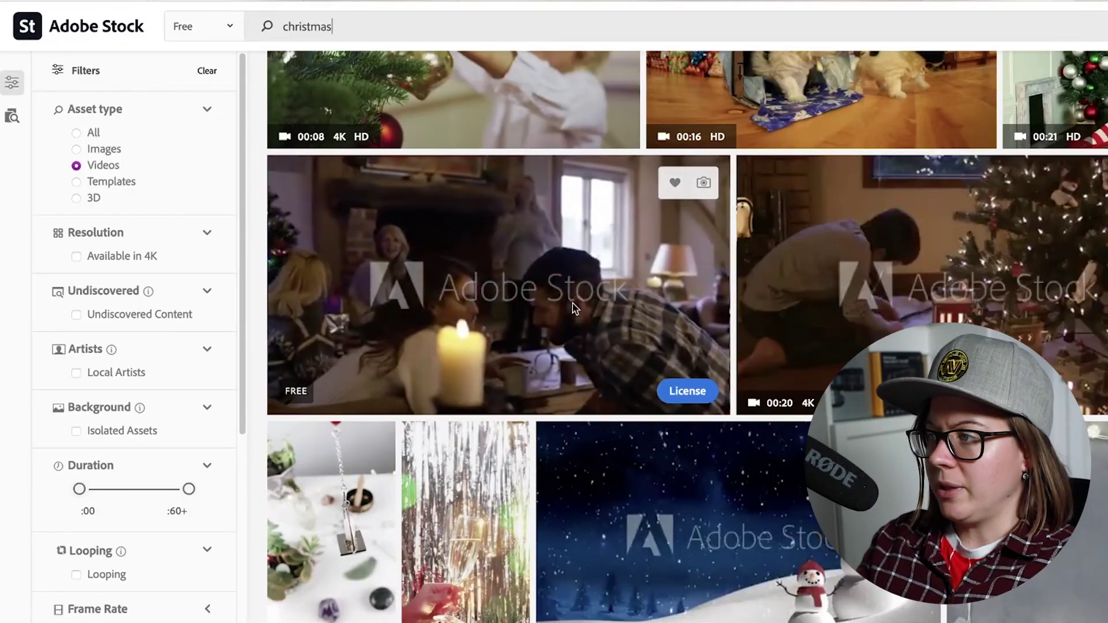
scroll(561, 316, "down", 3)
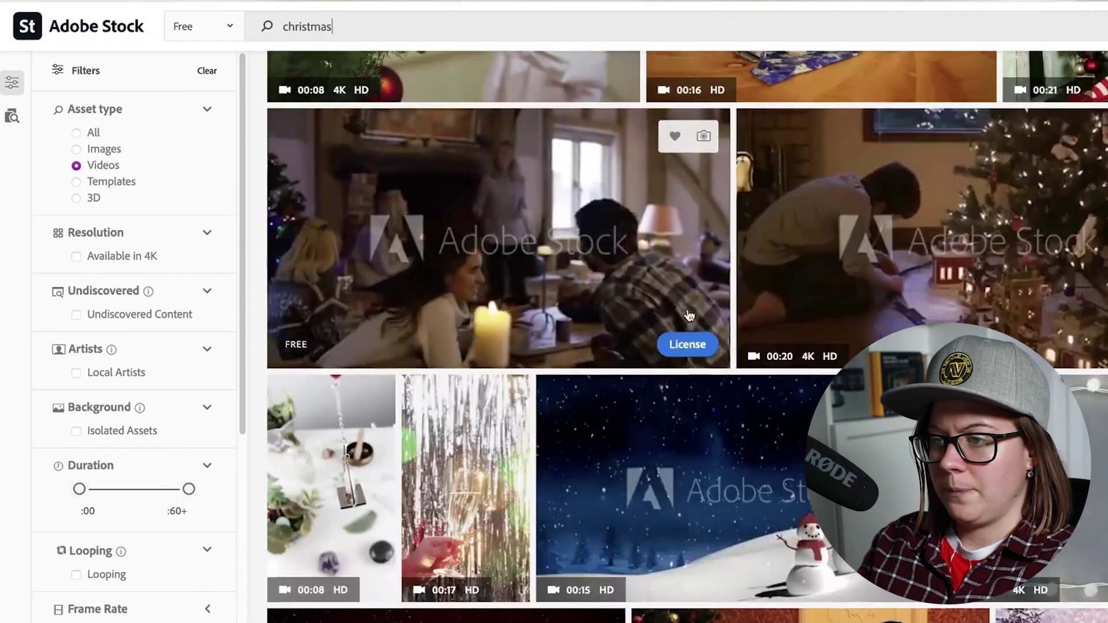
scroll(682, 303, "down", 3)
scroll(683, 304, "down", 3)
scroll(682, 303, "down", 3)
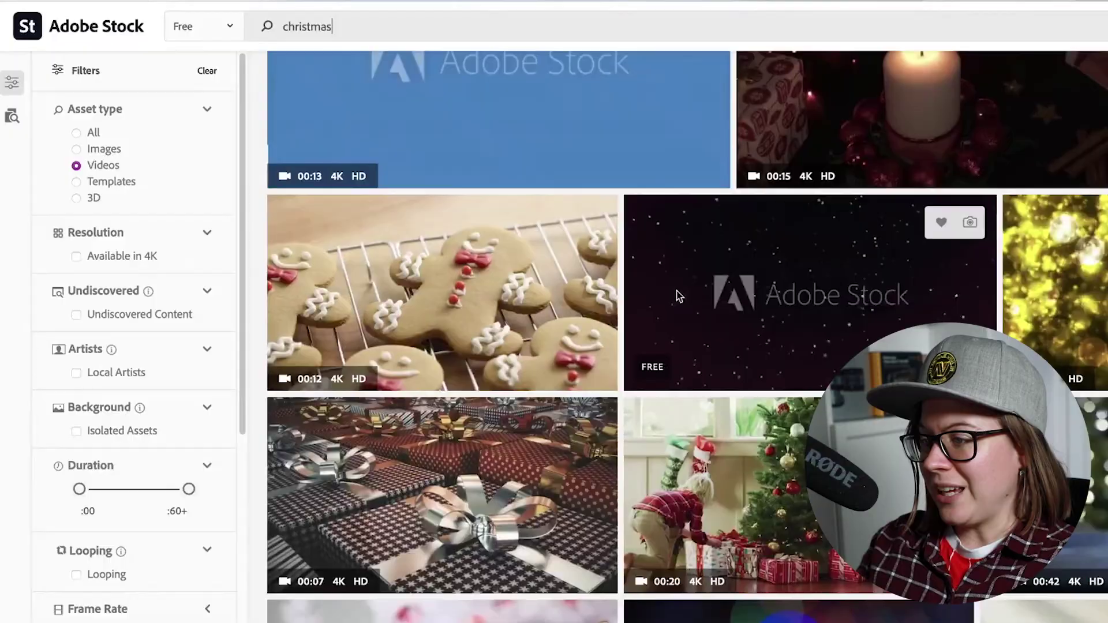
scroll(484, 277, "down", 3)
scroll(483, 277, "down", 3)
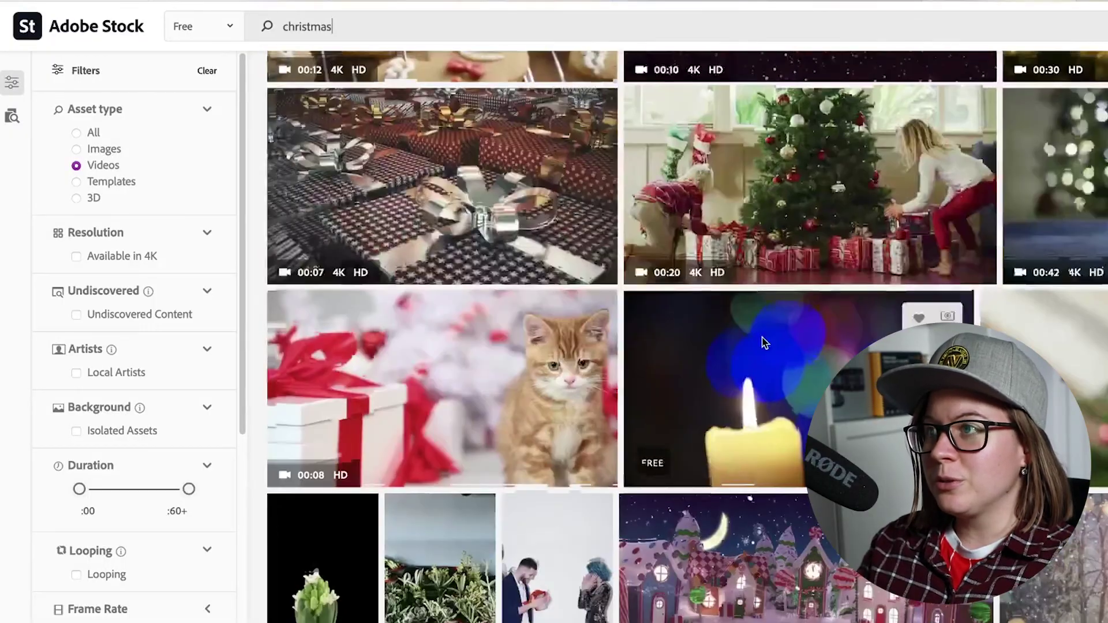
scroll(762, 343, "up", 8)
scroll(761, 342, "up", 5)
scroll(763, 342, "up", 5)
scroll(706, 260, "up", 5)
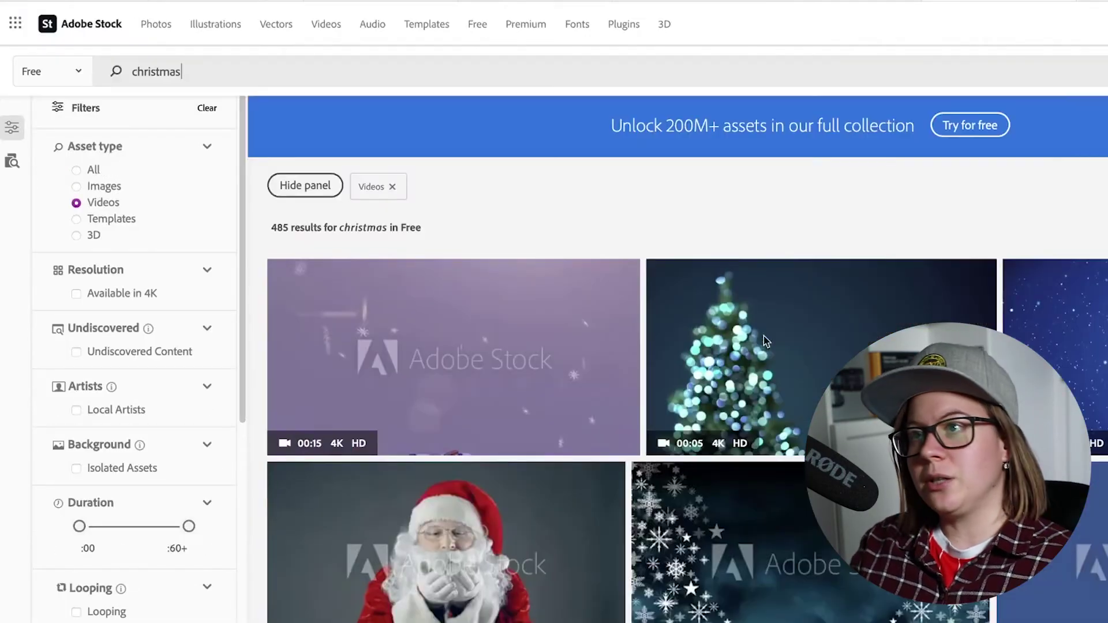